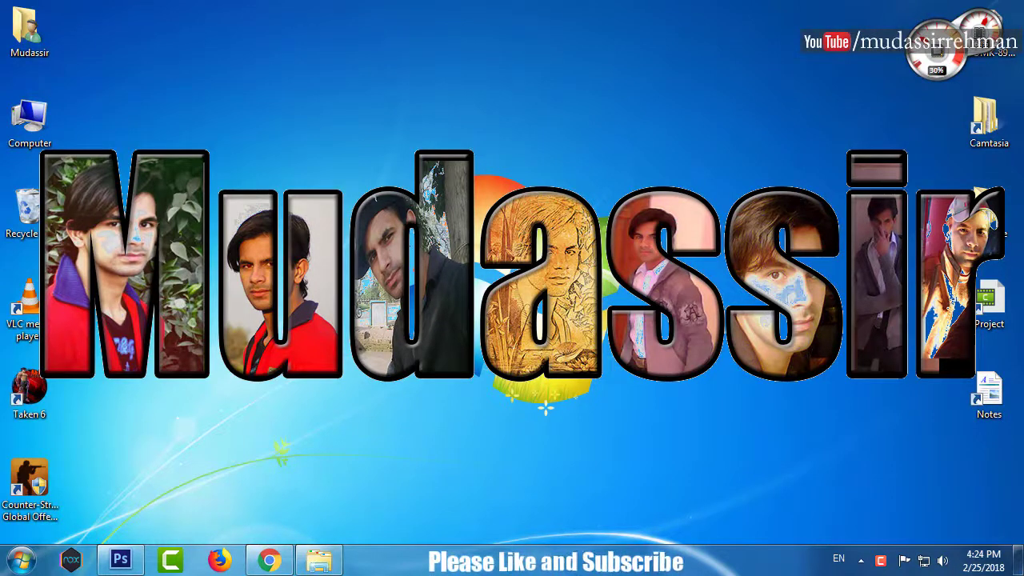
Restore the Untitled-2 Photoshop window from the taskbar
left_click(129, 563)
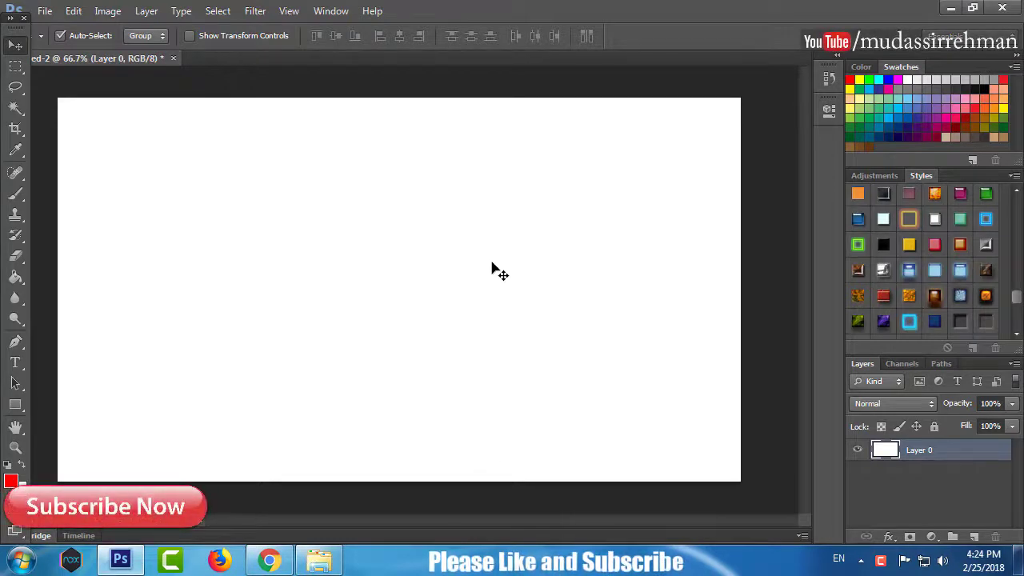
Add a Mudassir text line in Impact to the blank canvas
left_click(15, 363)
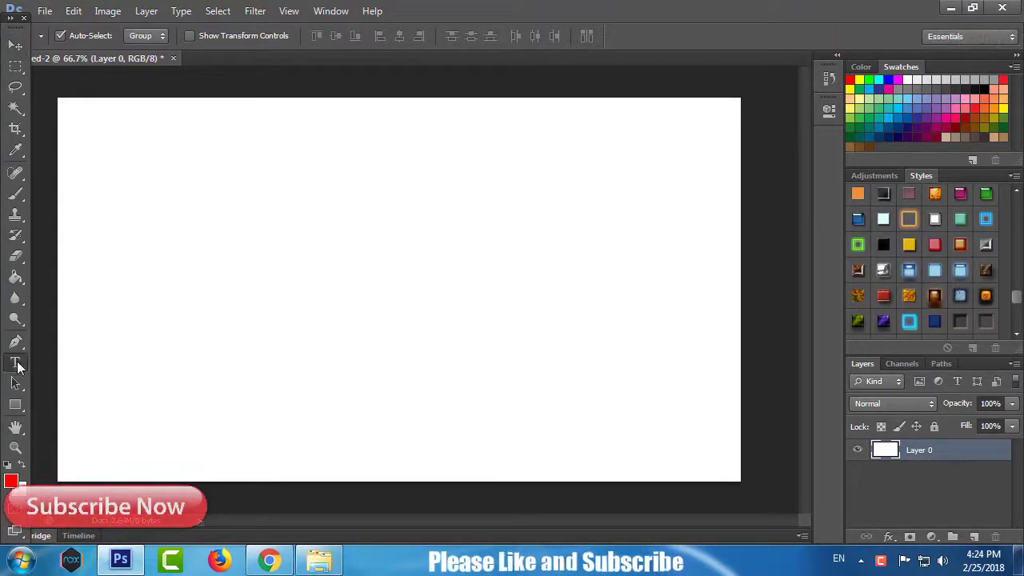
left_click(269, 288)
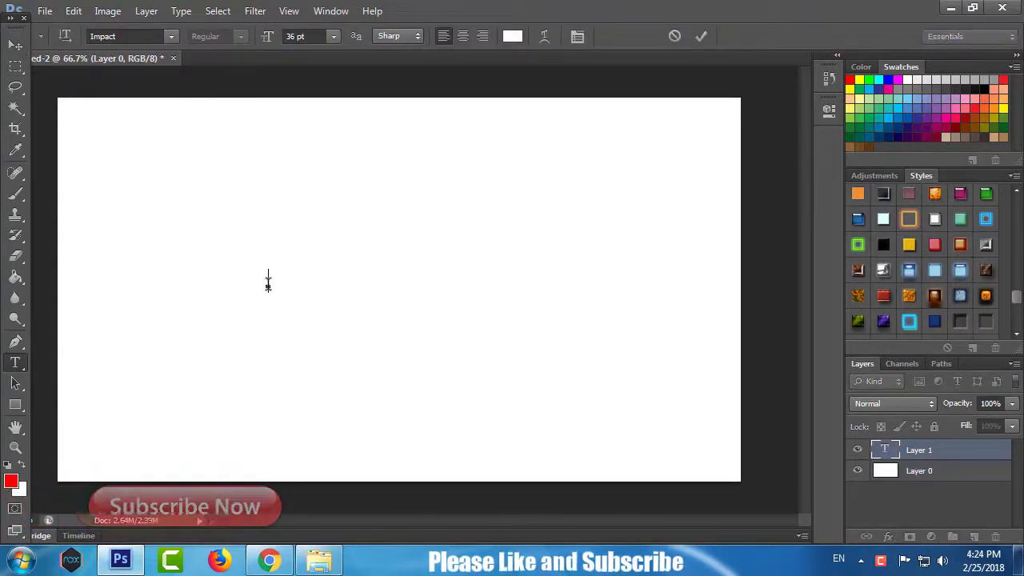
type("M")
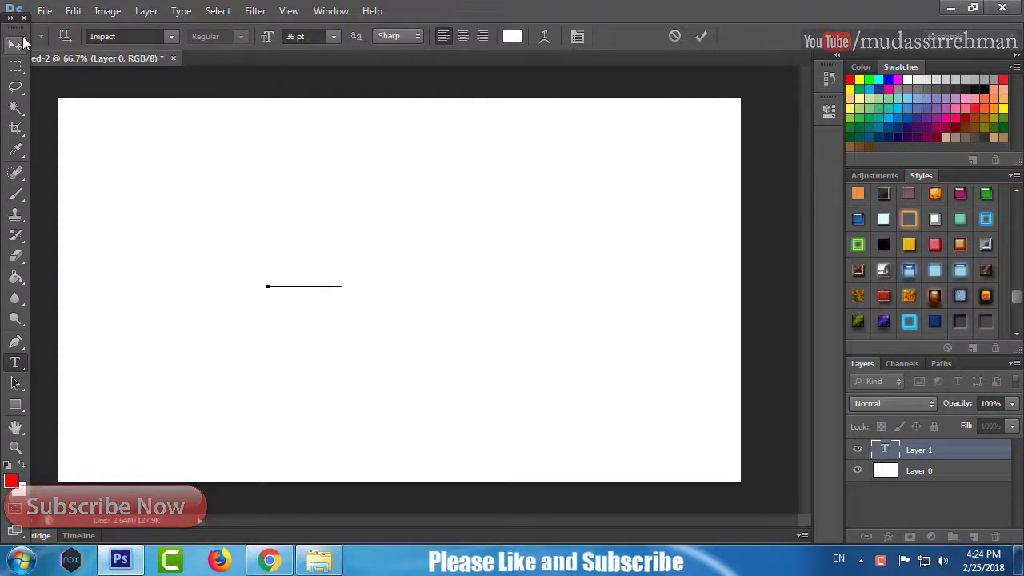
left_click(22, 42)
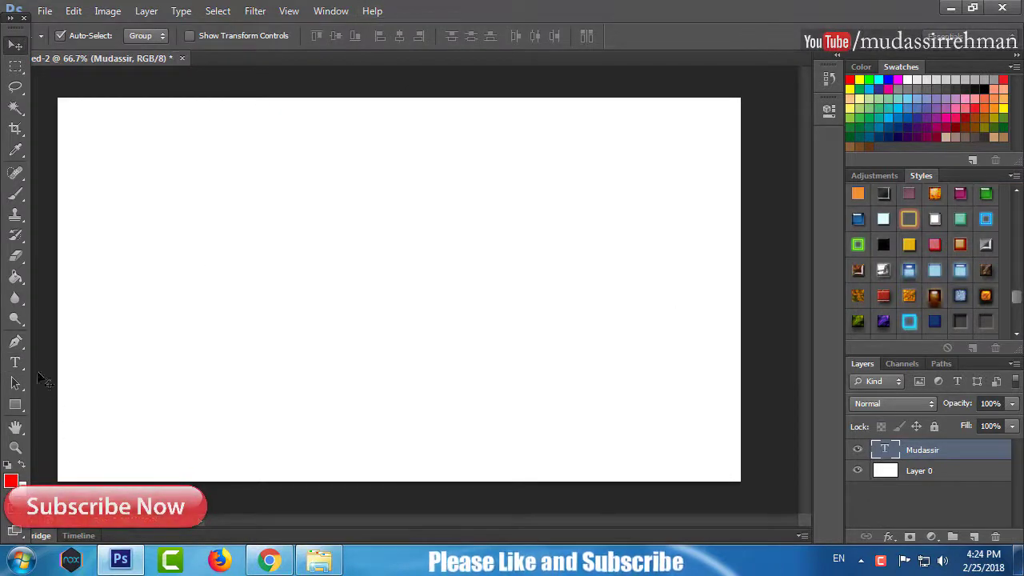
Set the text colour to pure black, 000000
left_click(15, 362)
key("i")
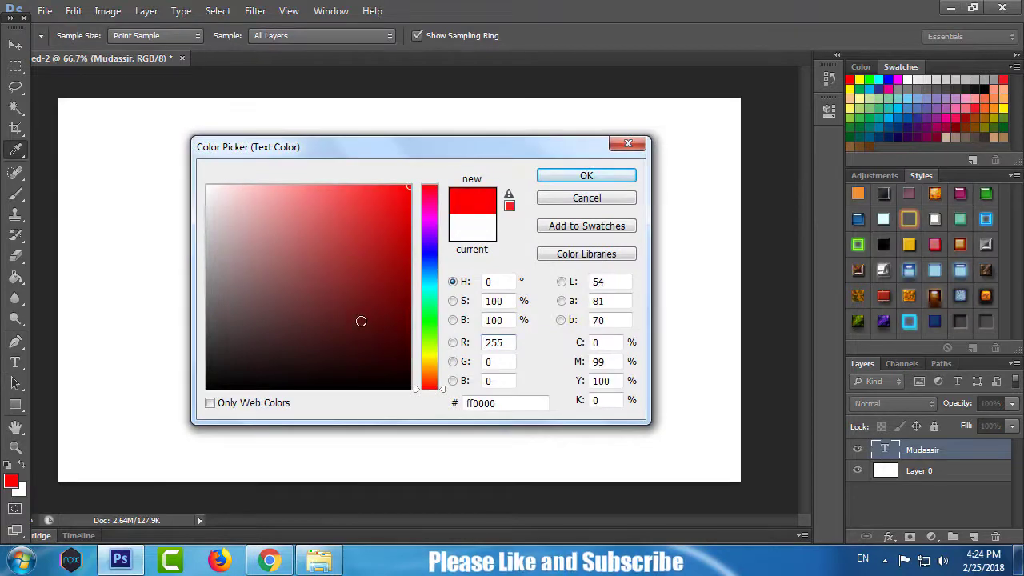
left_click_drag(319, 348, 134, 413)
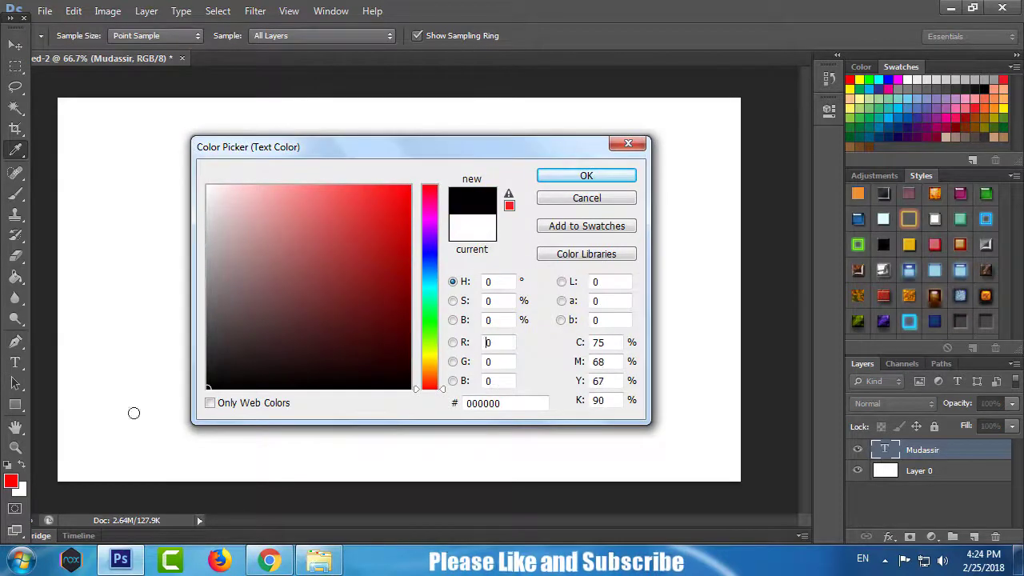
left_click(587, 176)
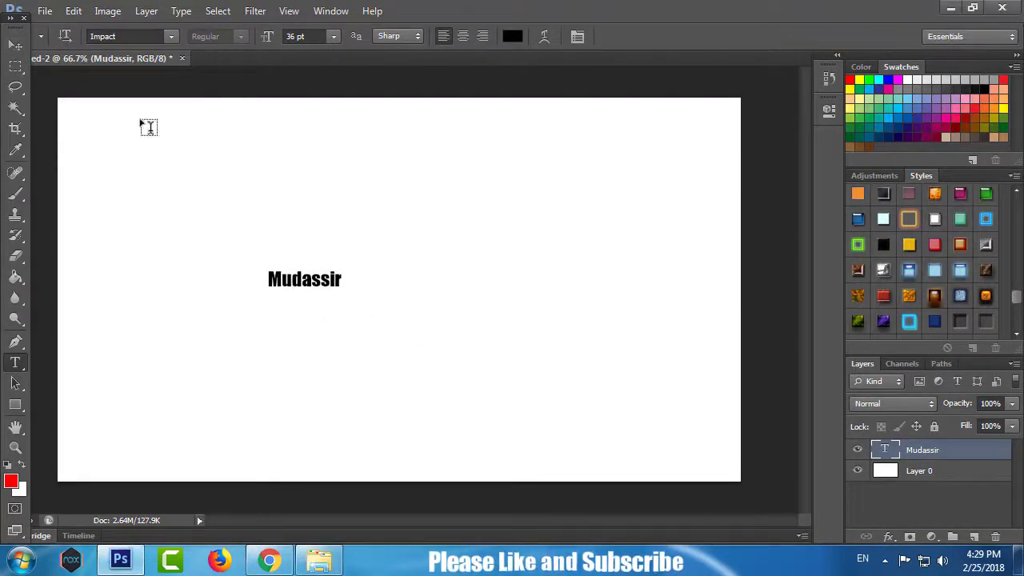
Scale the Mudassir text up to about 757% and centre it on the canvas
left_click(16, 45)
key("ctrl+t")
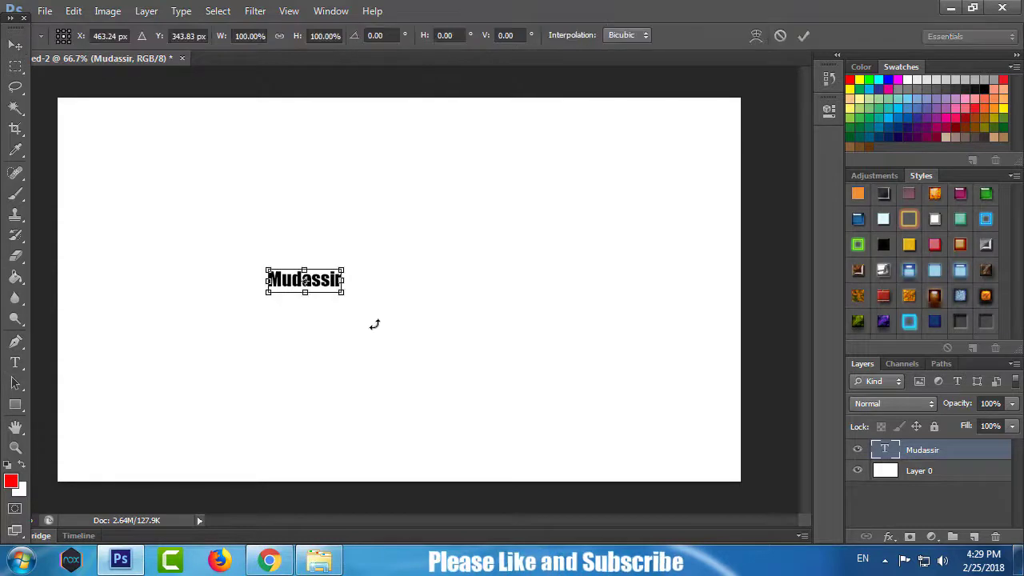
mouse_move(346, 264)
left_mouse_down()
mouse_move(463, 238)
mouse_move(632, 176)
left_mouse_up()
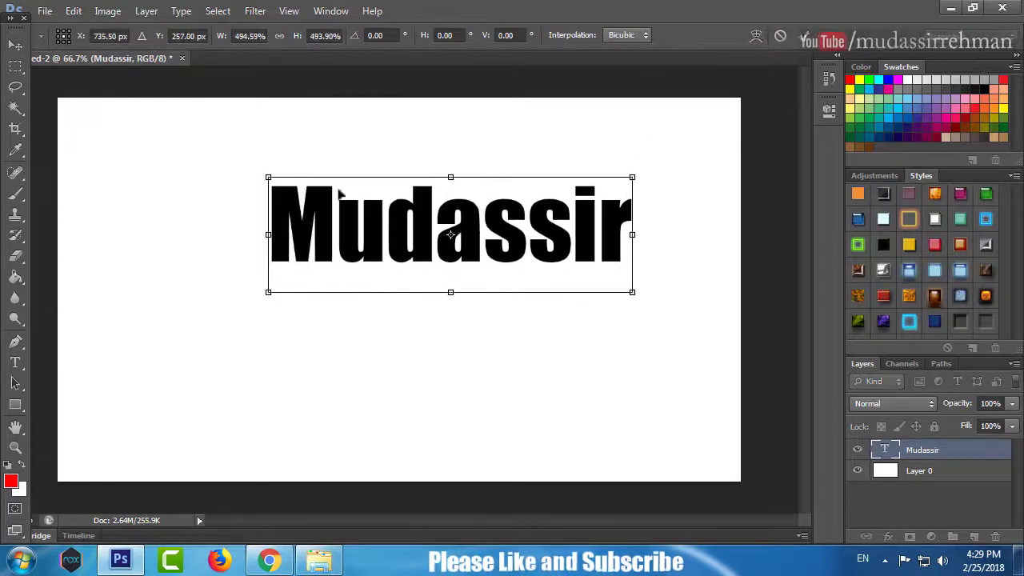
left_click_drag(260, 173, 129, 132)
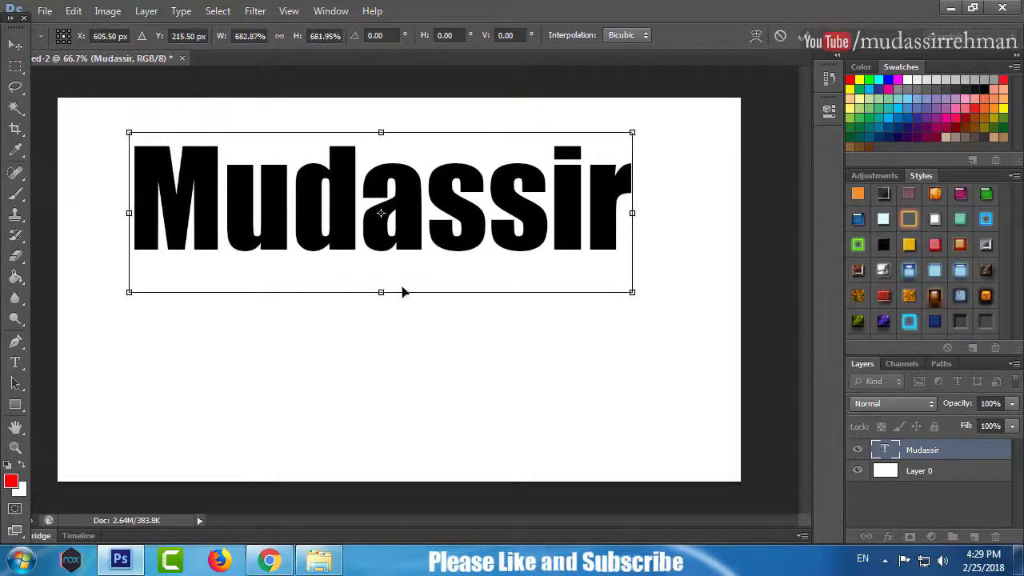
left_click_drag(410, 242, 416, 340)
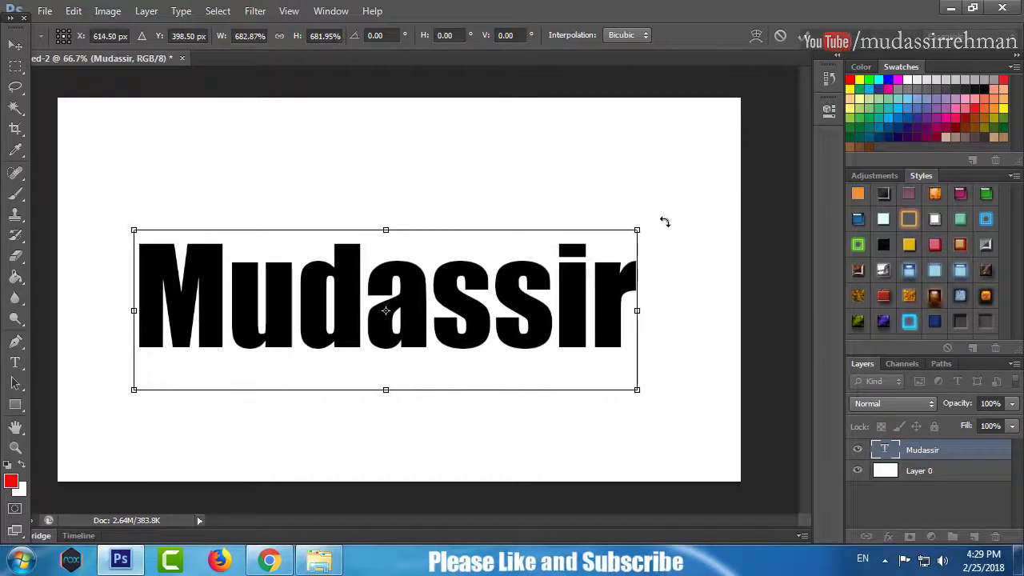
left_click_drag(645, 227, 701, 219)
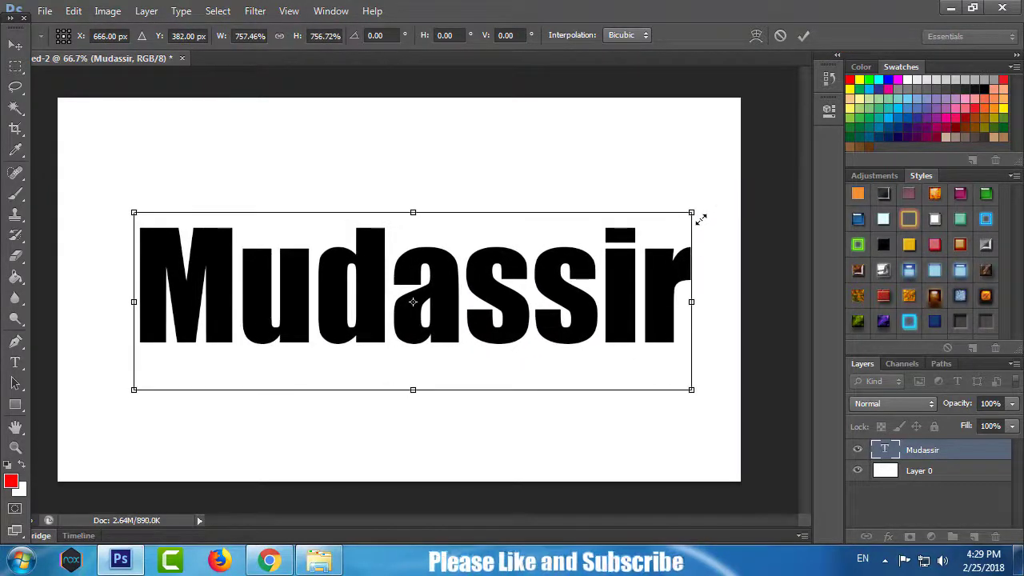
key("Return")
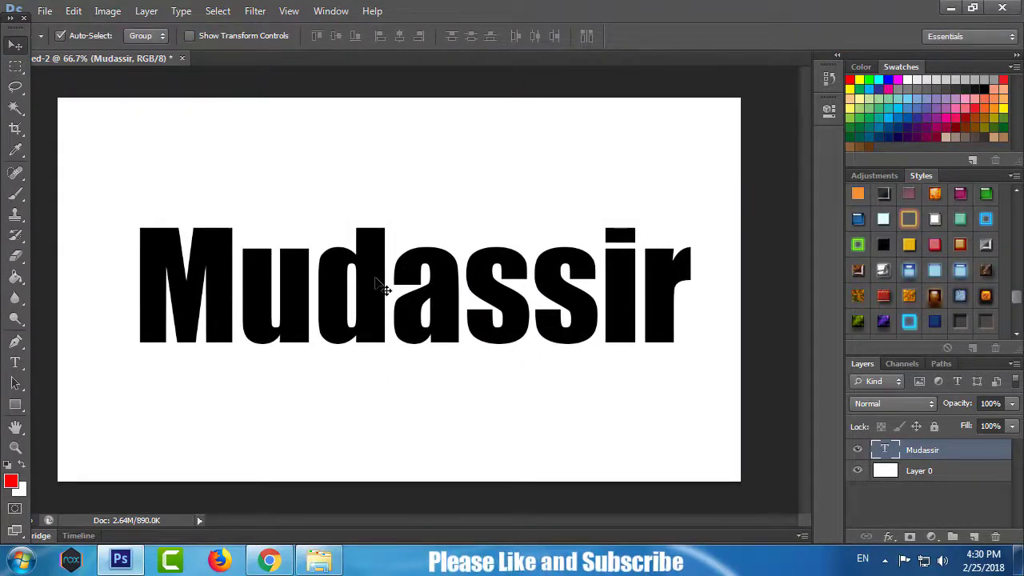
left_click_drag(381, 287, 370, 286)
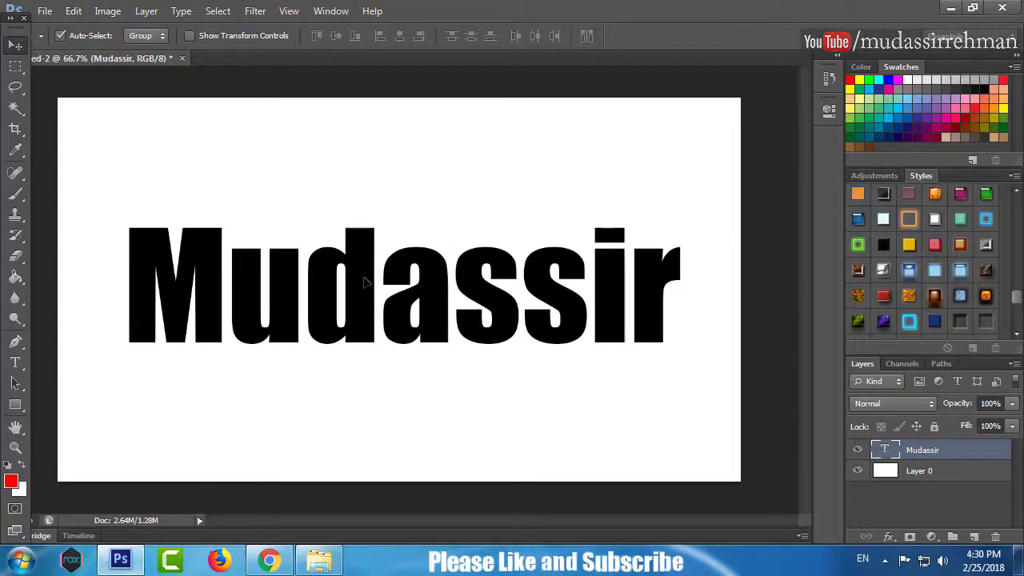
left_click_drag(364, 282, 367, 291)
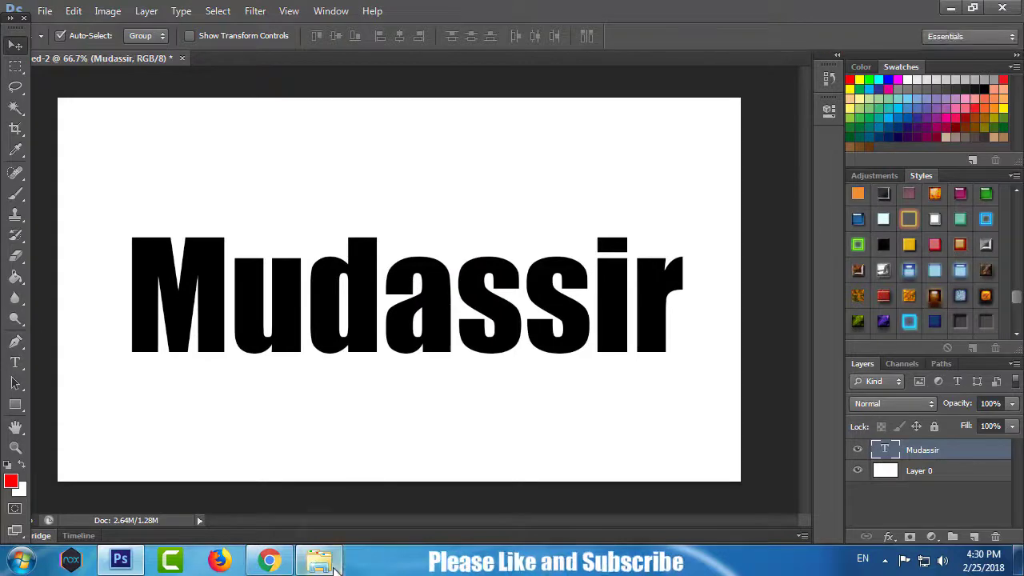
Drag the 376678-svetik JPEG from Local Disk (D:) onto the Photoshop canvas
left_click(318, 560)
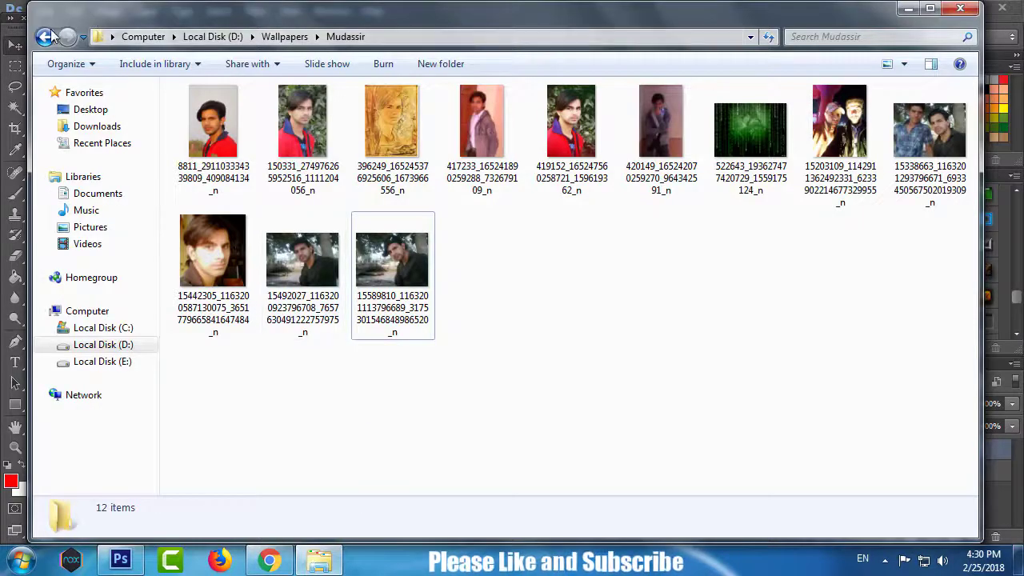
left_click(44, 37)
left_click(44, 37)
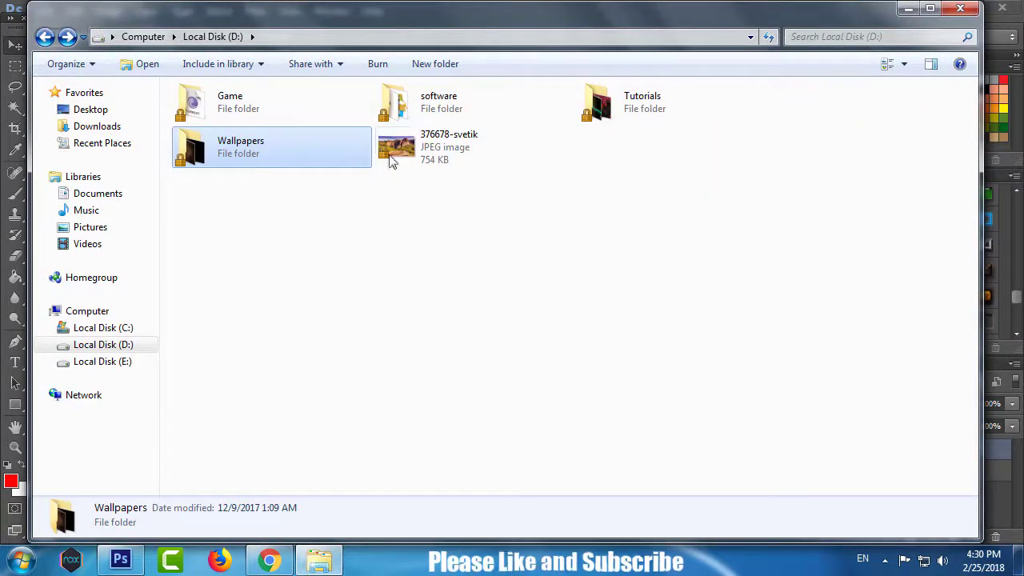
left_click(453, 164)
mouse_move(456, 16)
left_mouse_down()
mouse_move(474, 445)
mouse_move(480, 373)
left_mouse_up()
mouse_move(482, 501)
left_mouse_down()
mouse_move(487, 372)
mouse_move(453, 206)
left_mouse_up()
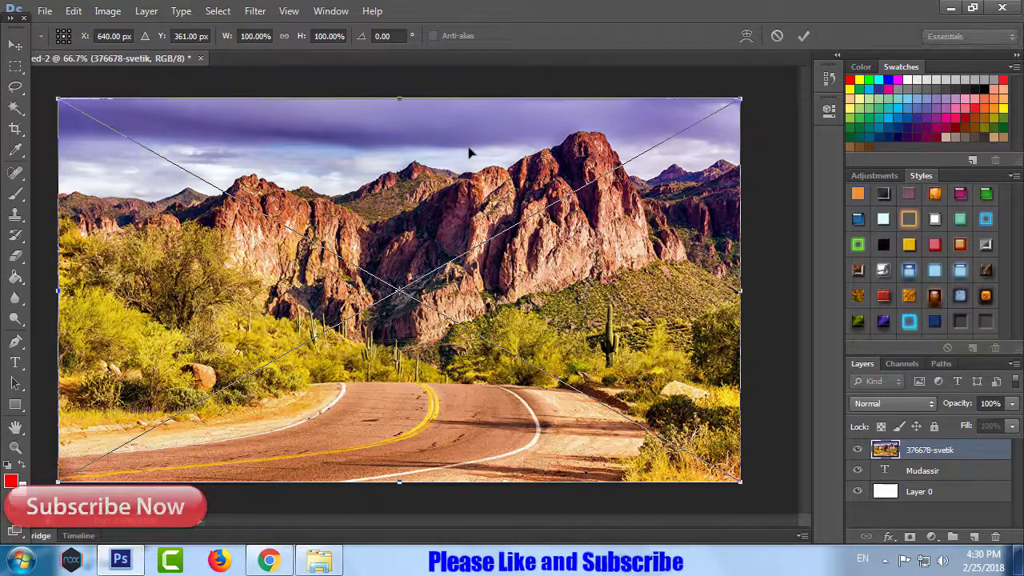
Commit the placed 376678-svetik photo and make it a clipping mask on the text layer
key("Return")
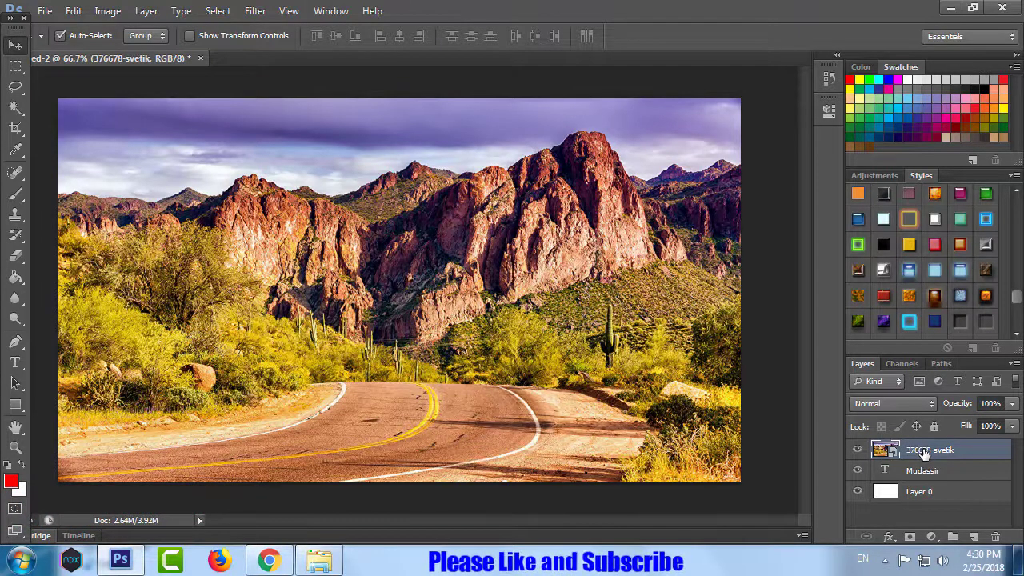
right_click(925, 453)
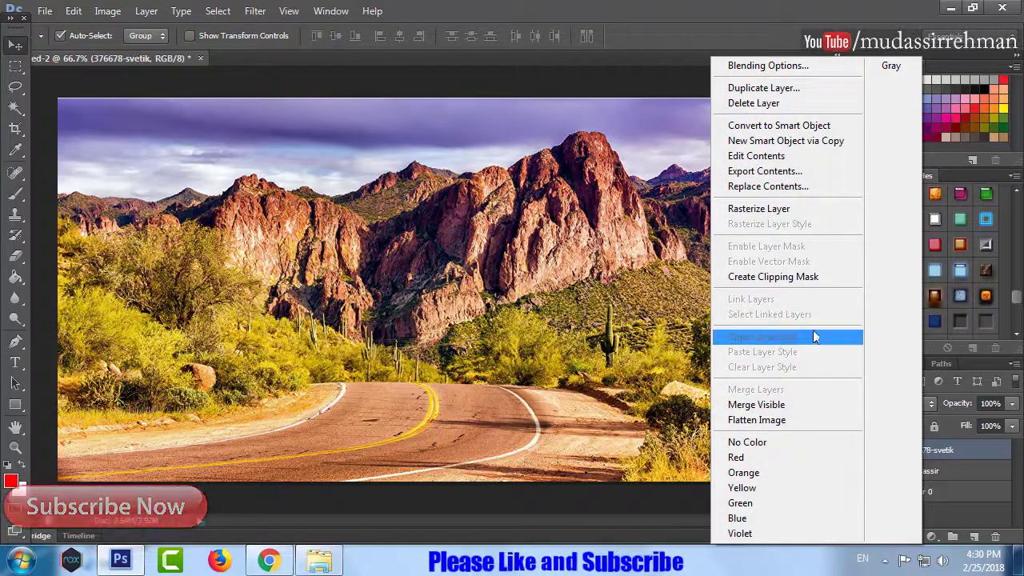
left_click(757, 276)
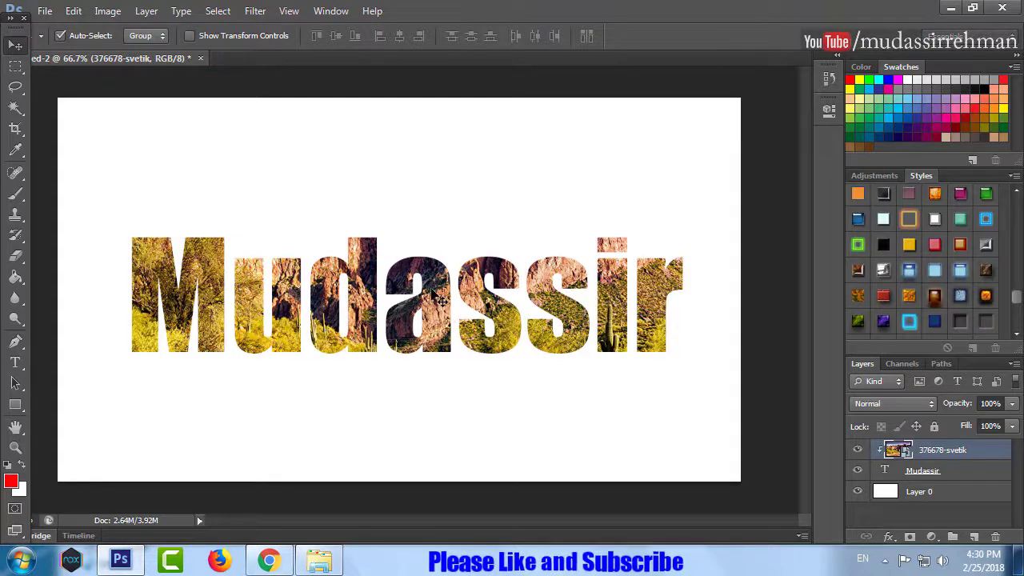
Reposition the clipped photo, shrink it to about 79%, then widen it to fill the final r
mouse_move(441, 313)
left_mouse_down()
mouse_move(439, 337)
mouse_move(402, 377)
mouse_move(345, 381)
mouse_move(360, 404)
mouse_move(384, 411)
mouse_move(400, 375)
mouse_move(406, 255)
mouse_move(419, 284)
left_mouse_up()
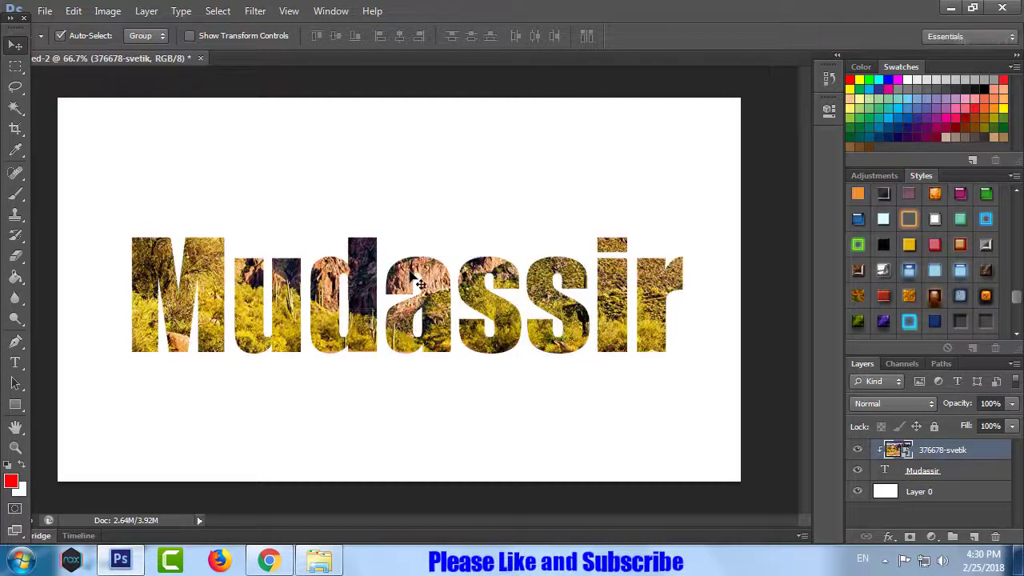
key("ctrl+t")
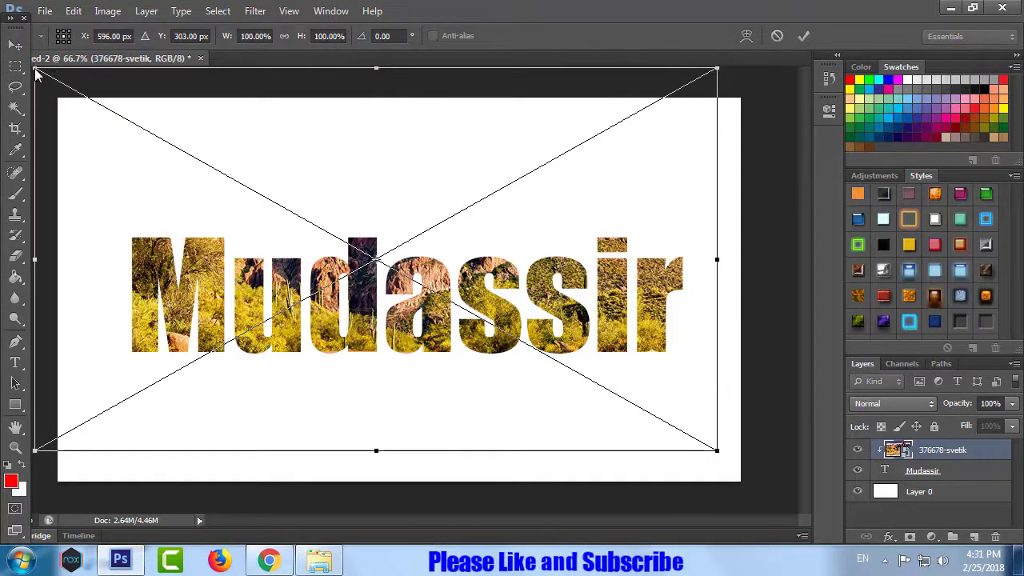
left_click_drag(34, 68, 163, 178)
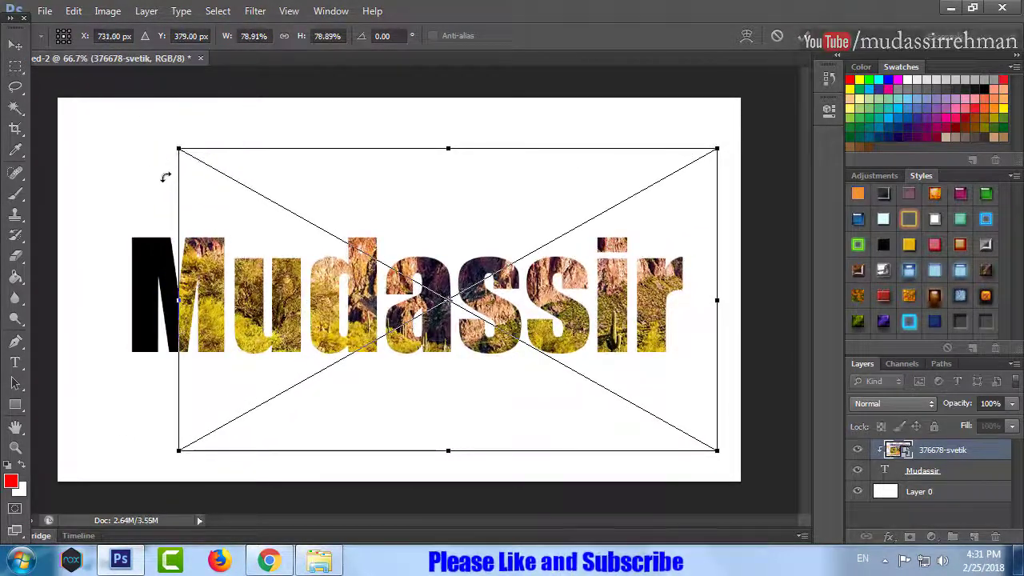
key("Return")
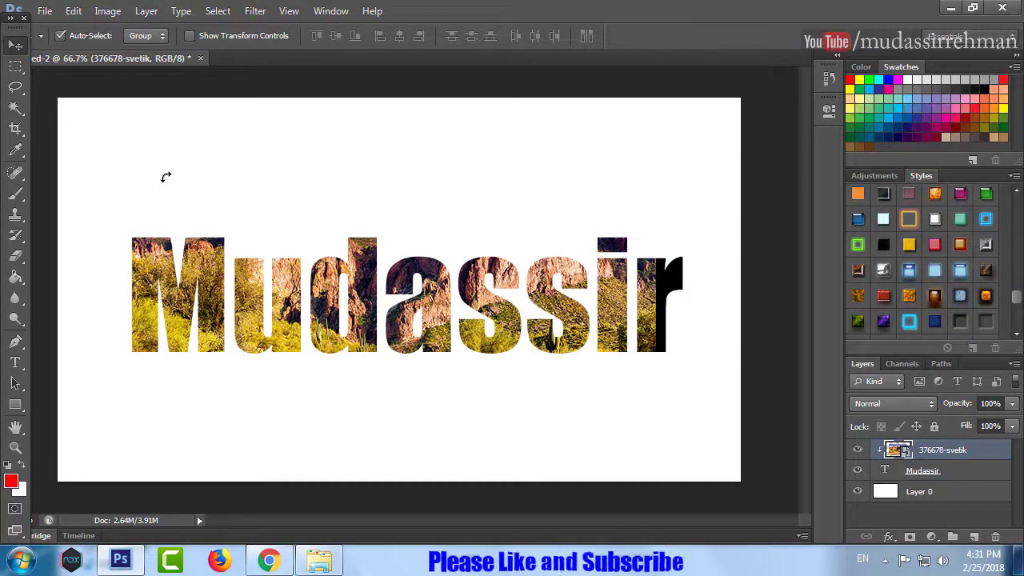
key("ctrl+t")
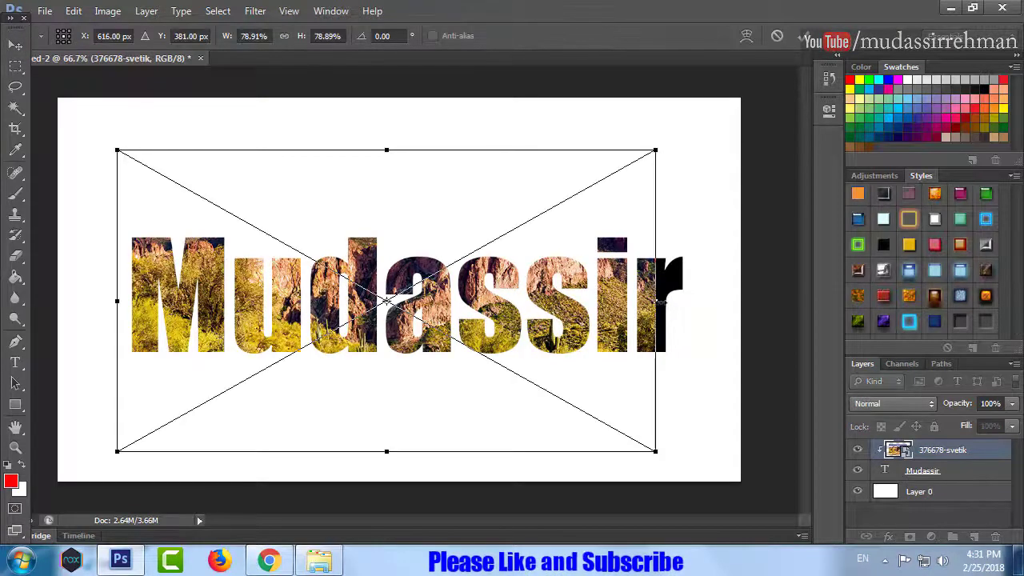
left_click_drag(656, 301, 693, 299)
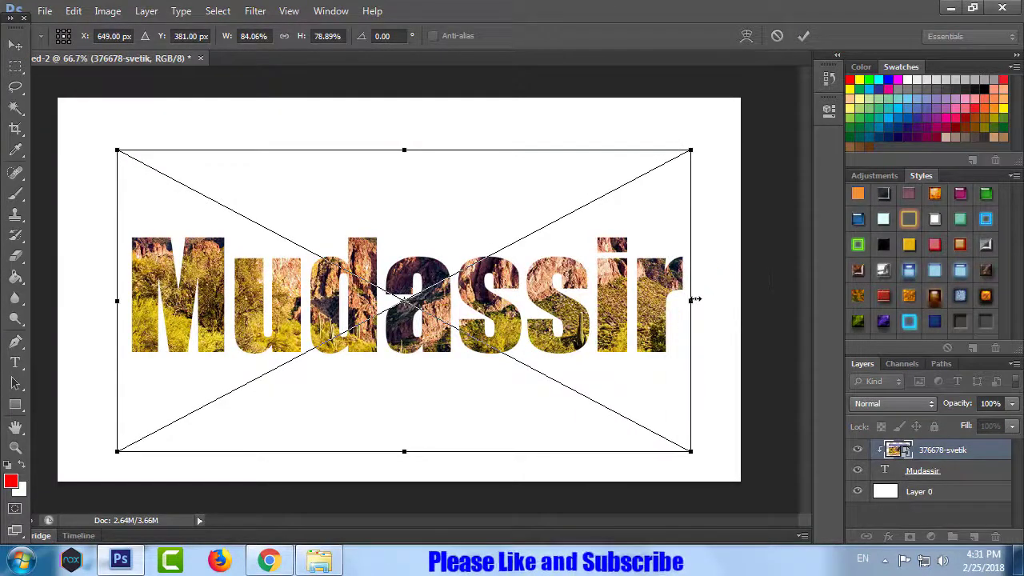
key("Return")
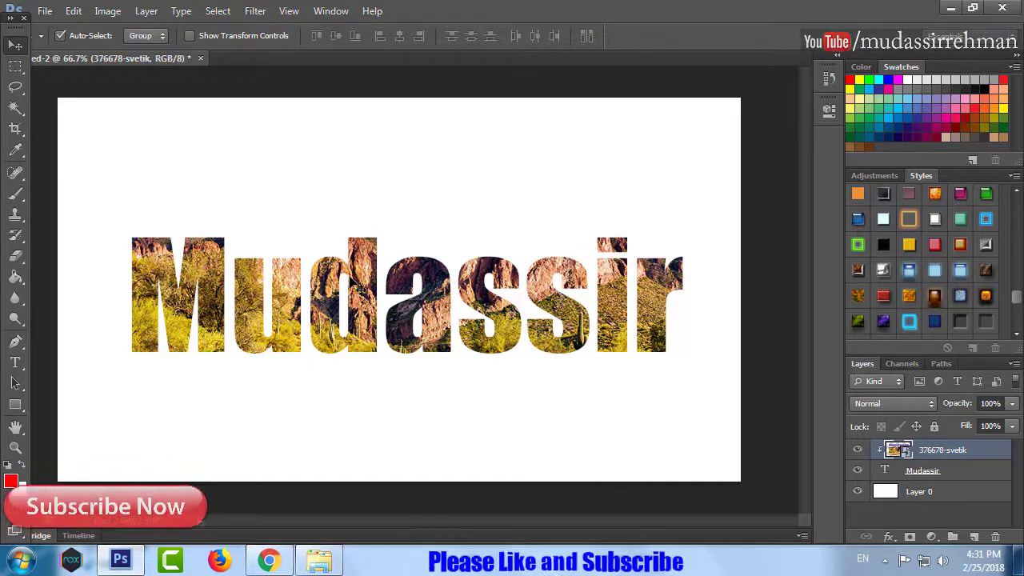
Widen the Mudassir text slightly and delete the 376678-svetik photo layer
left_click(962, 472)
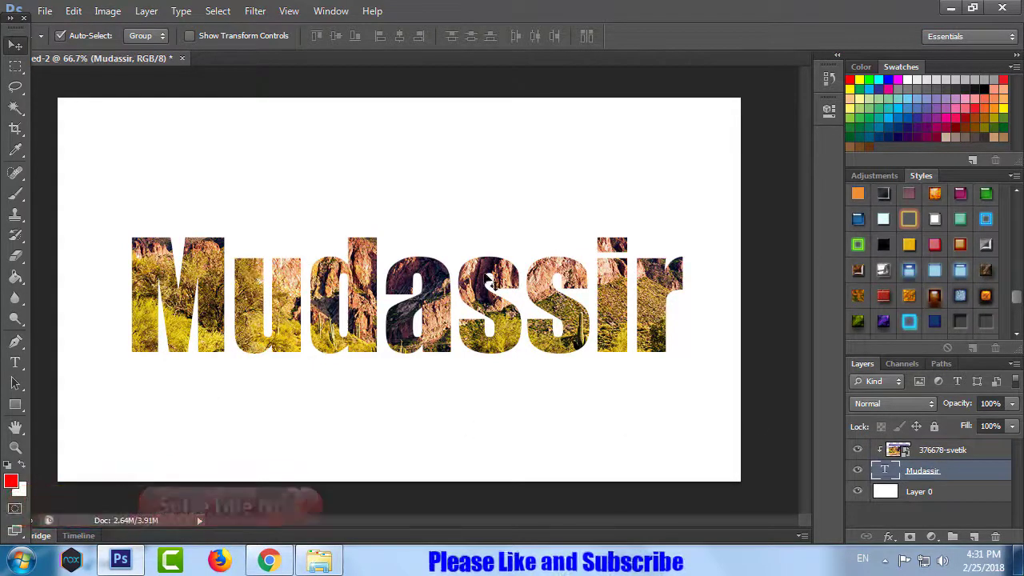
key("ctrl+t")
mouse_move(684, 223)
left_mouse_down()
mouse_move(715, 201)
mouse_move(733, 206)
mouse_move(693, 216)
left_mouse_up()
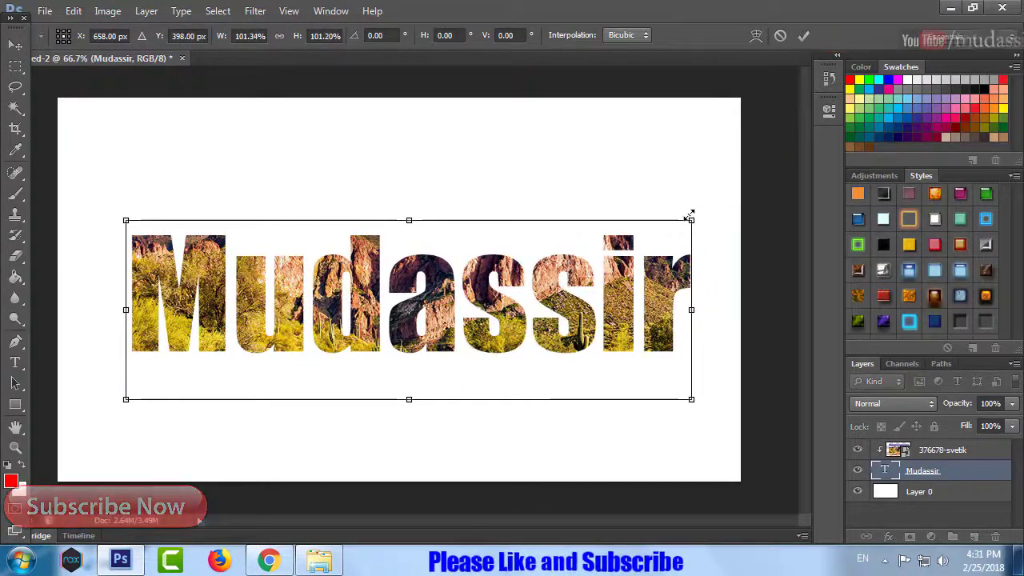
key("Return")
left_click(942, 450)
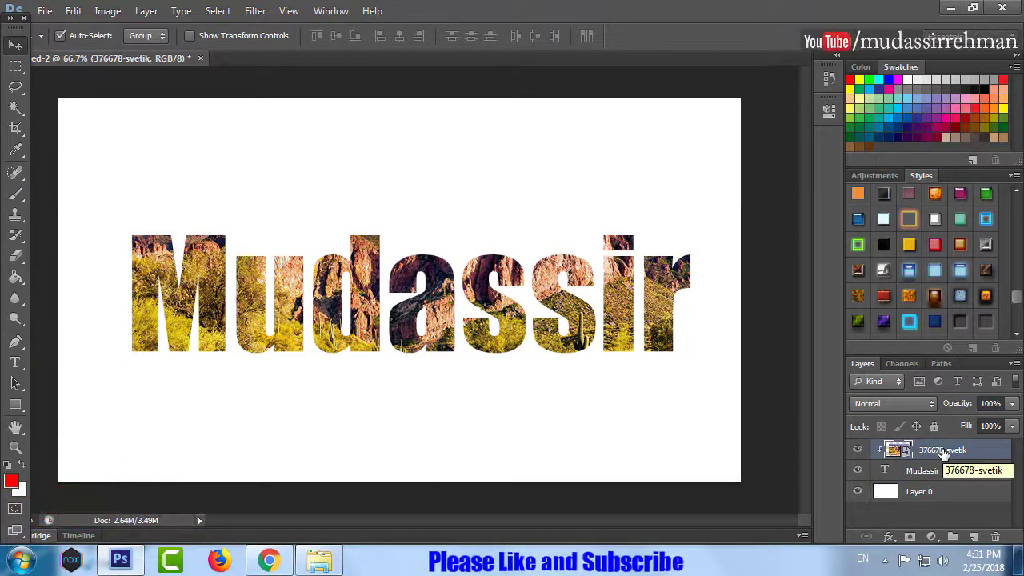
key("Delete")
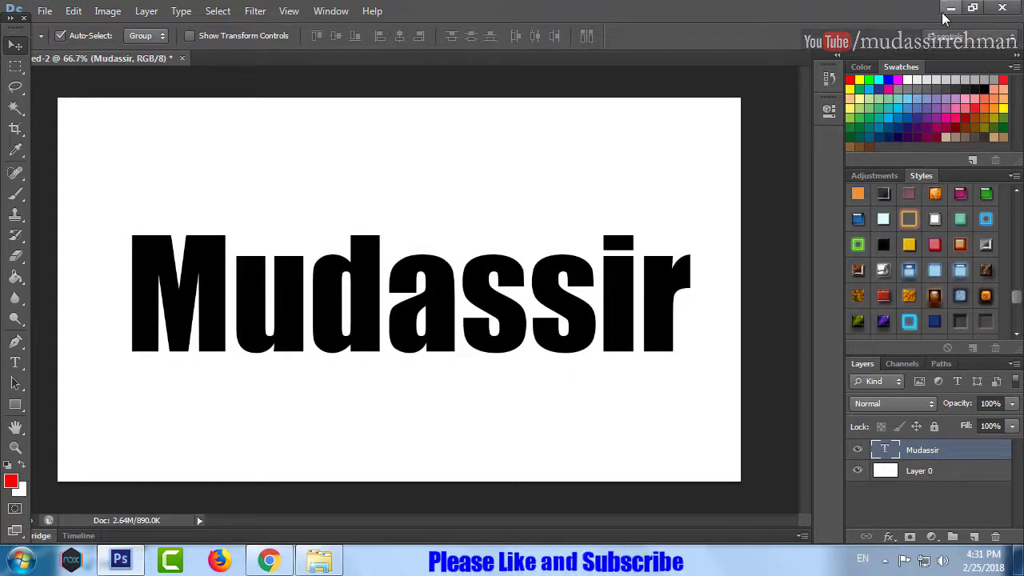
Open the Wallpapers\Mudassir photo folder in Windows Explorer
left_click(330, 555)
double_click(336, 507)
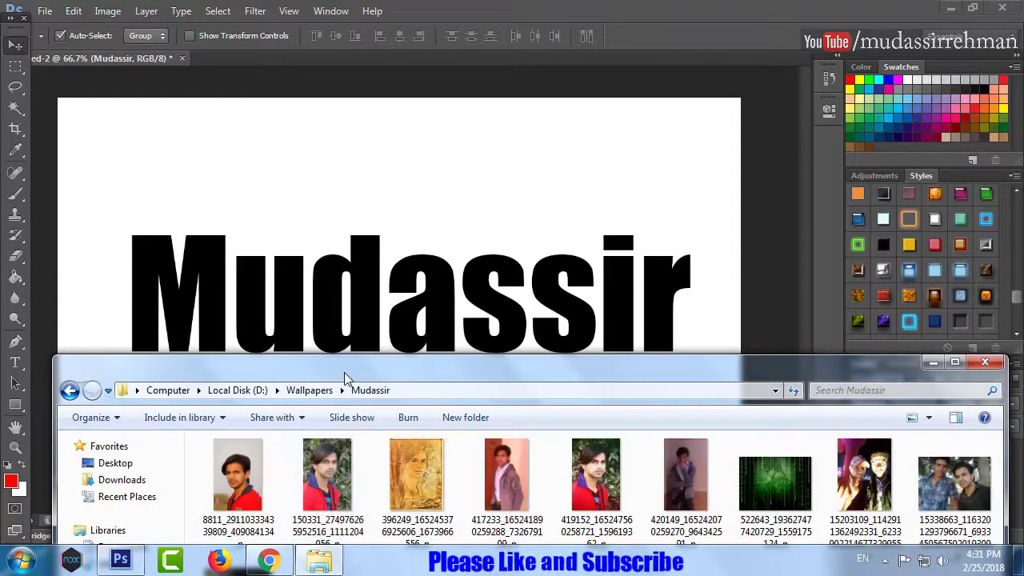
left_click_drag(345, 378, 317, 260)
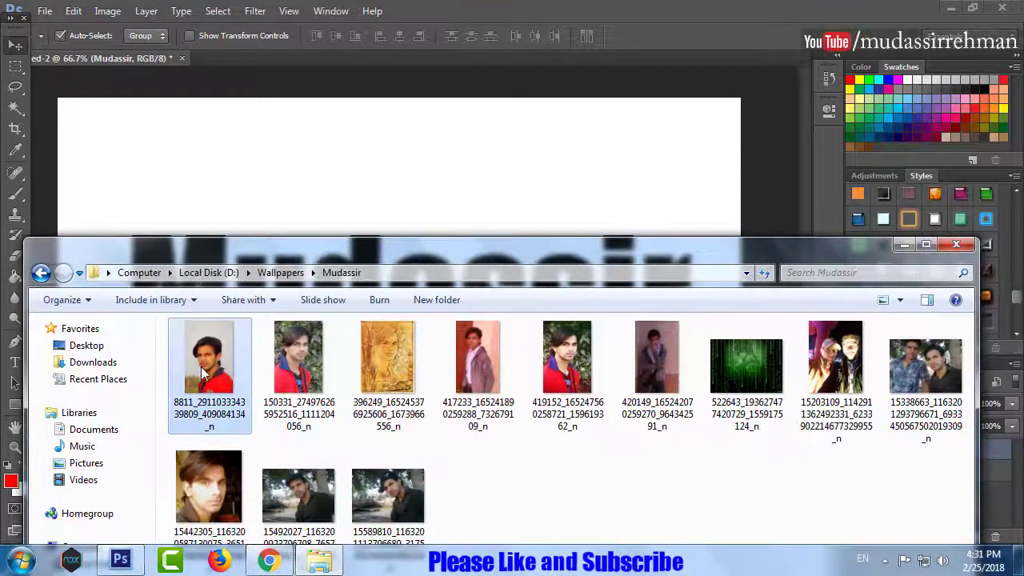
Select the portraits, including the sketch, grey-jacket, group selfie and close-up face photos
left_click(316, 391, "ctrl")
left_click(381, 381, "ctrl")
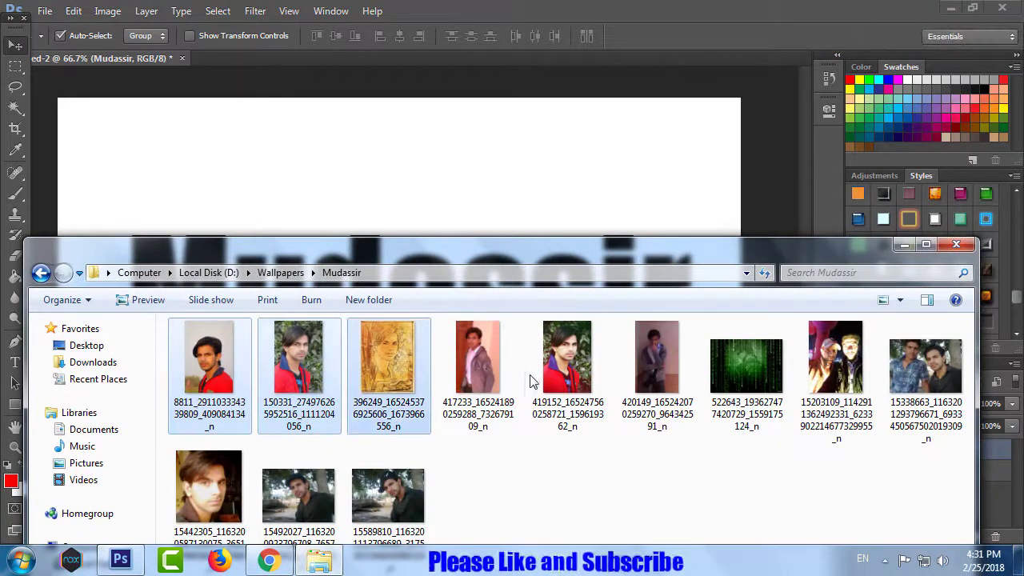
left_click(500, 372, "ctrl")
left_click(576, 372, "ctrl")
left_click(673, 371, "ctrl")
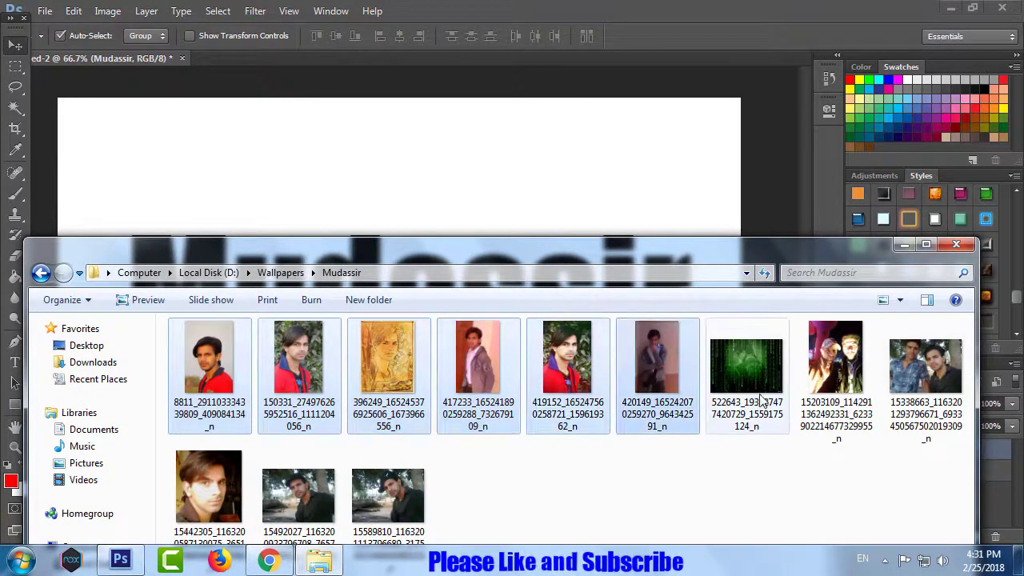
left_click(838, 406, "ctrl")
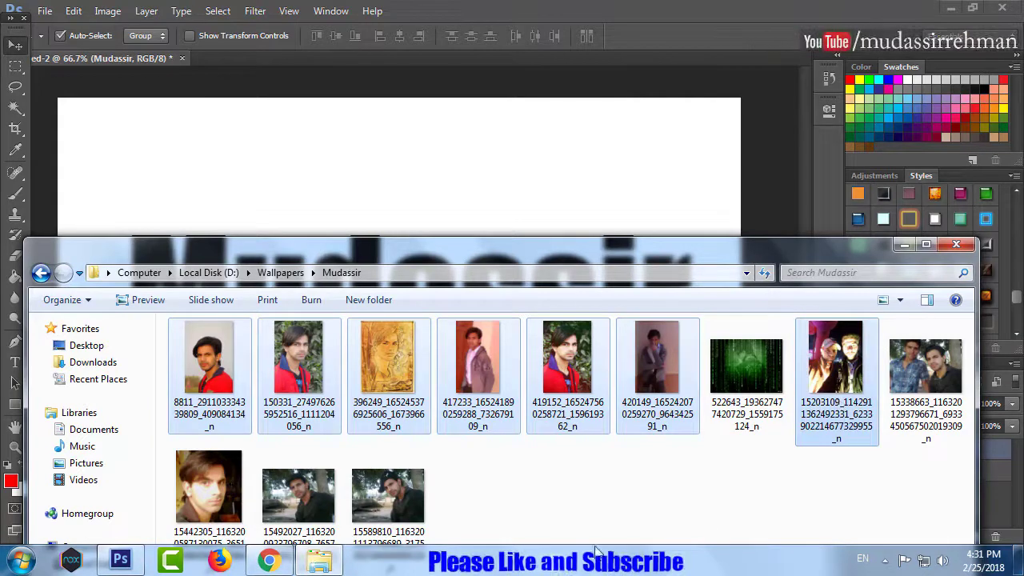
left_click(206, 482, "ctrl")
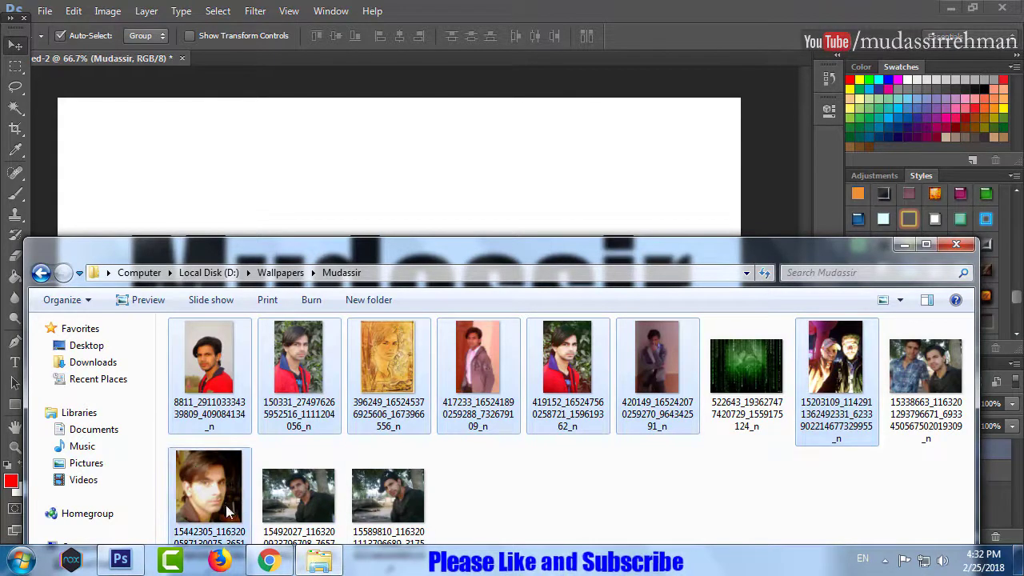
left_click(398, 490, "ctrl")
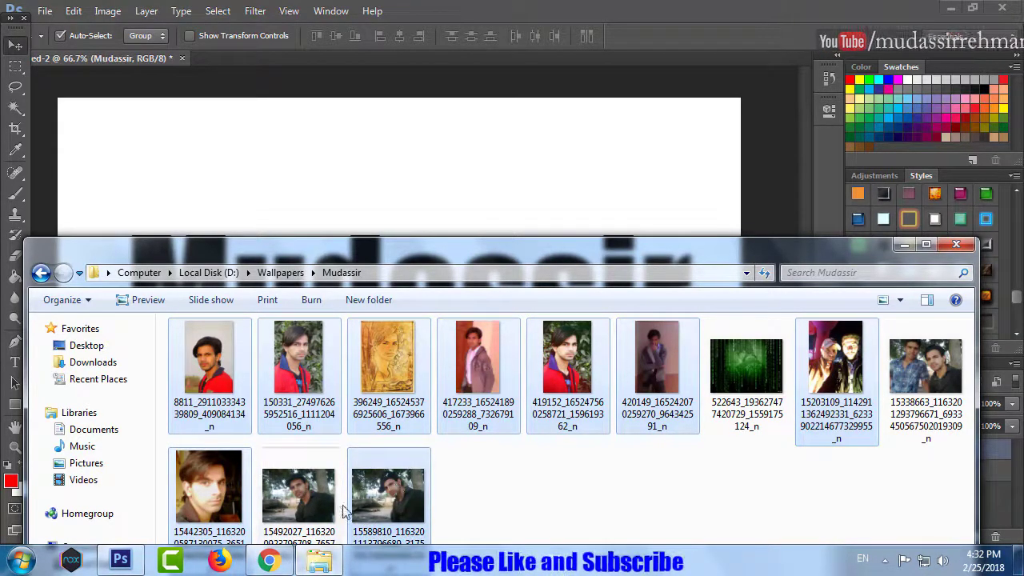
Drop the selected photos in, shrinking the sketch and grey-jacket portraits below the text
left_click_drag(395, 372, 396, 157)
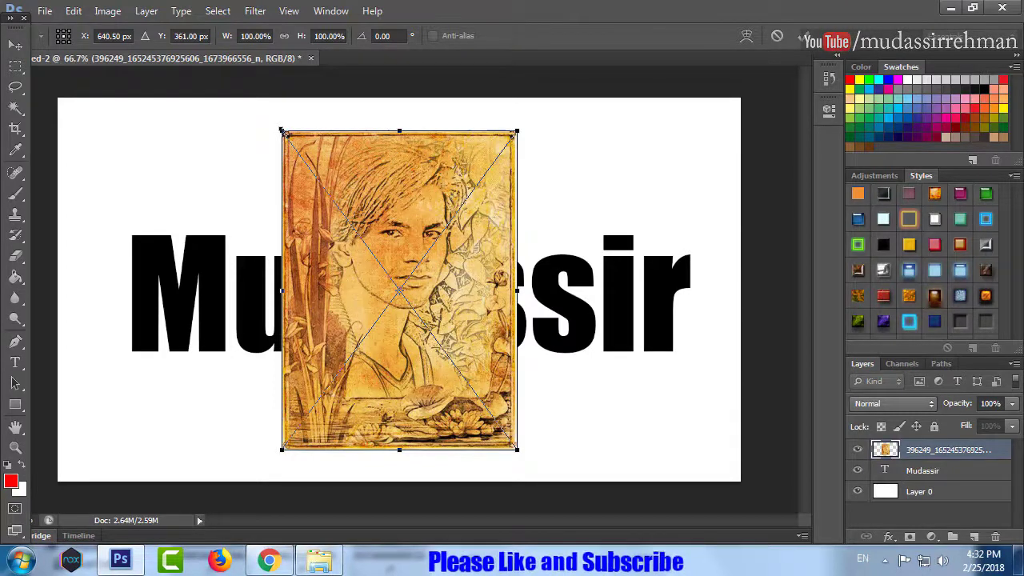
left_click_drag(281, 130, 433, 362)
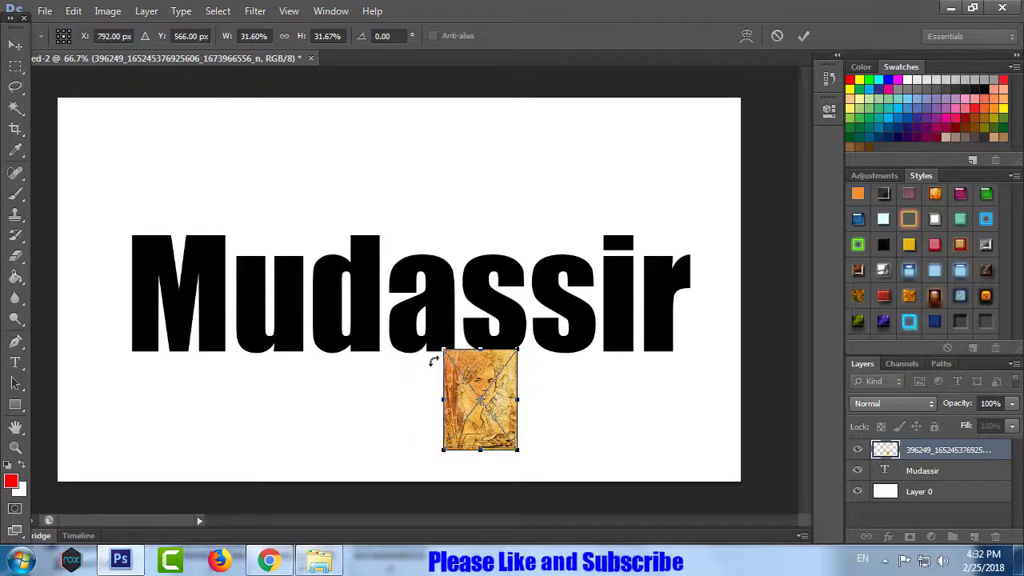
left_click_drag(487, 387, 431, 356)
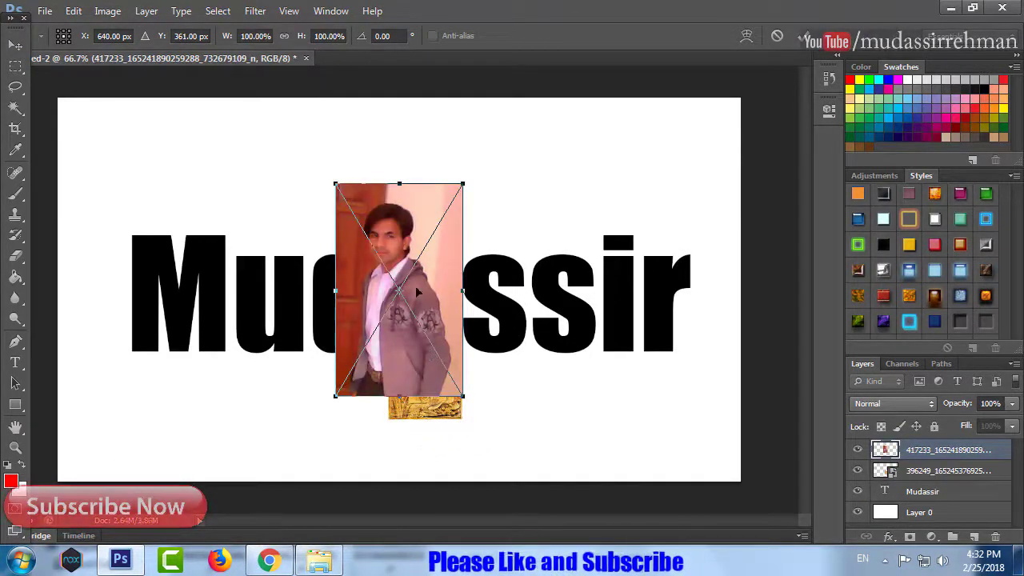
left_click_drag(339, 187, 404, 288)
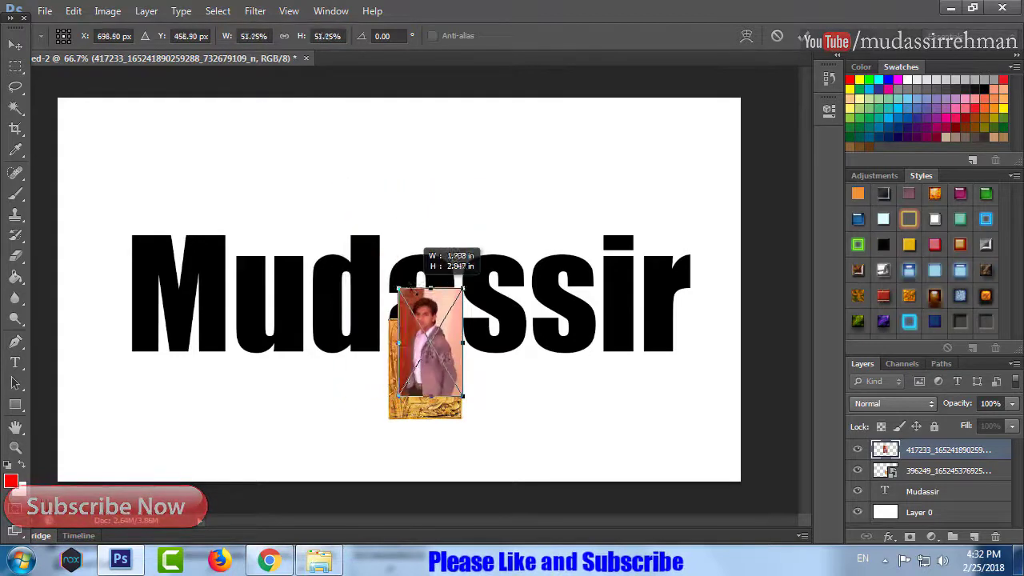
mouse_move(438, 331)
left_mouse_down()
mouse_move(544, 340)
mouse_move(507, 345)
left_mouse_up()
key("Return")
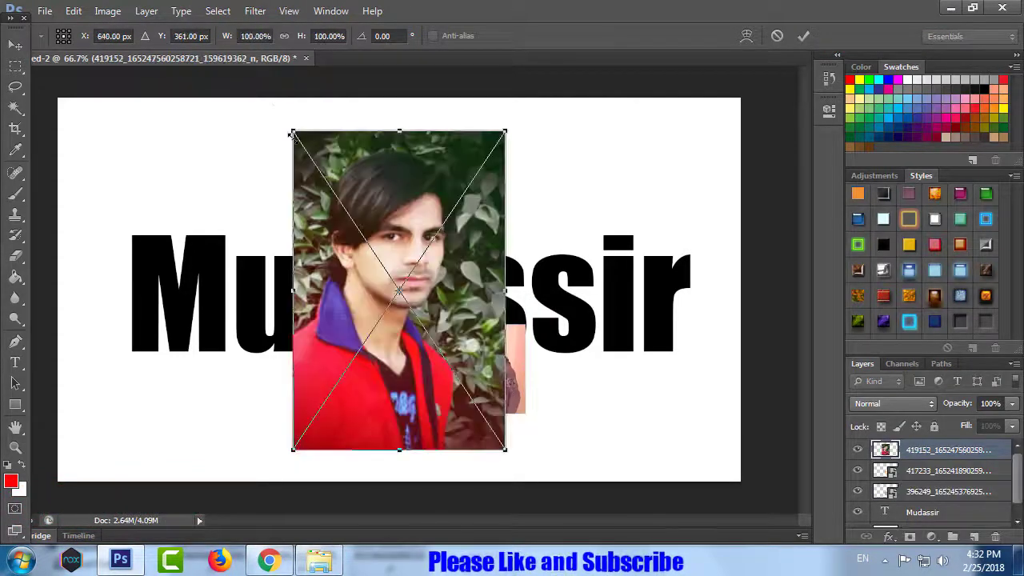
Shrink the red-jacket photo to the far left and the standing-man photo under 'ir'
left_click_drag(293, 130, 407, 320)
mouse_move(449, 384)
left_mouse_down()
mouse_move(478, 411)
mouse_move(187, 368)
mouse_move(170, 377)
left_mouse_up()
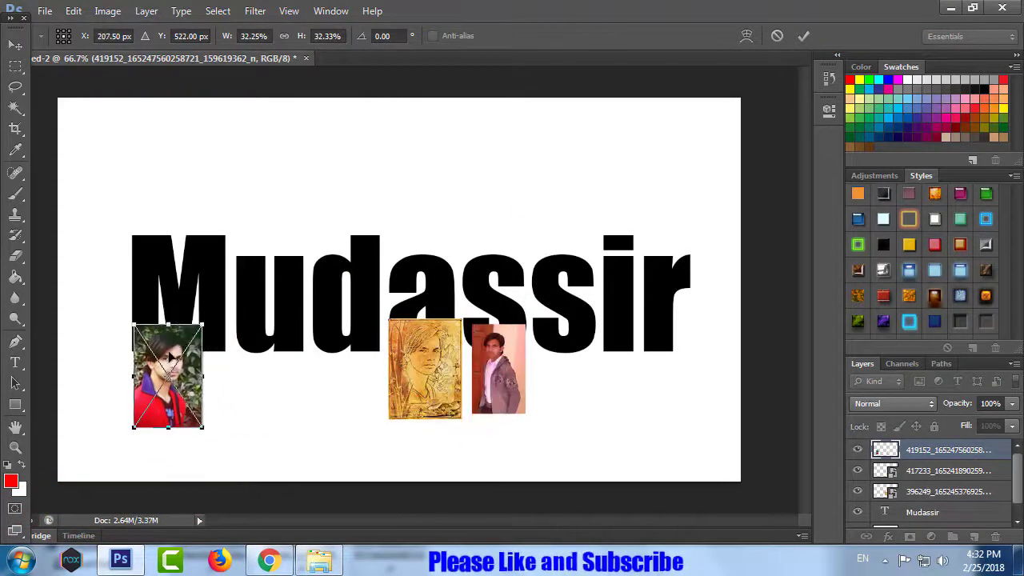
key("Return")
left_click_drag(409, 227, 637, 329)
mouse_move(565, 286)
left_mouse_down()
mouse_move(644, 426)
mouse_move(626, 373)
left_mouse_up()
key("Return")
Shrink the group selfie to the right end and the close-up face photo into the row
left_click_drag(256, 96, 472, 381)
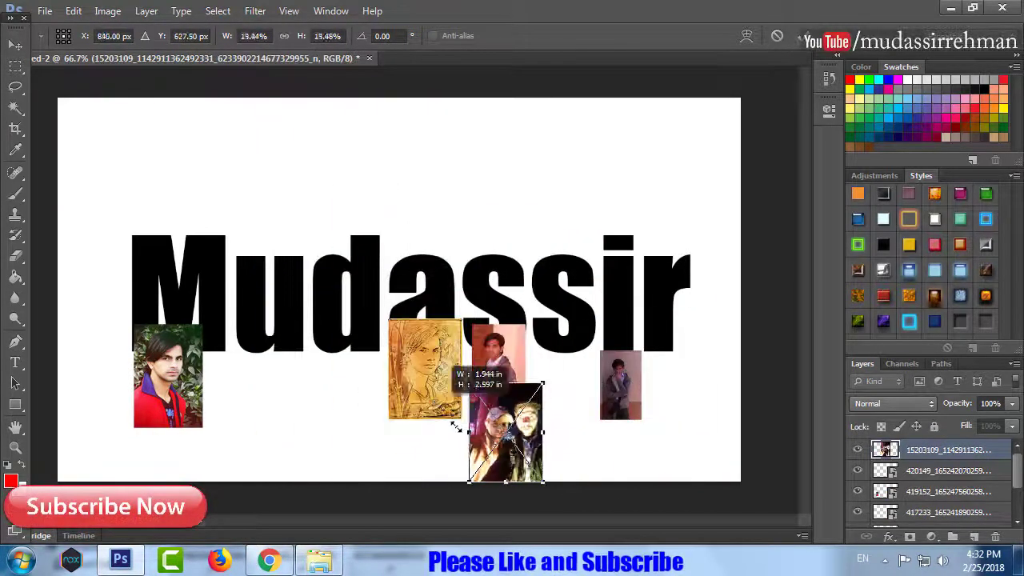
mouse_move(504, 433)
left_mouse_down()
mouse_move(520, 448)
mouse_move(692, 364)
left_mouse_up()
key("Return")
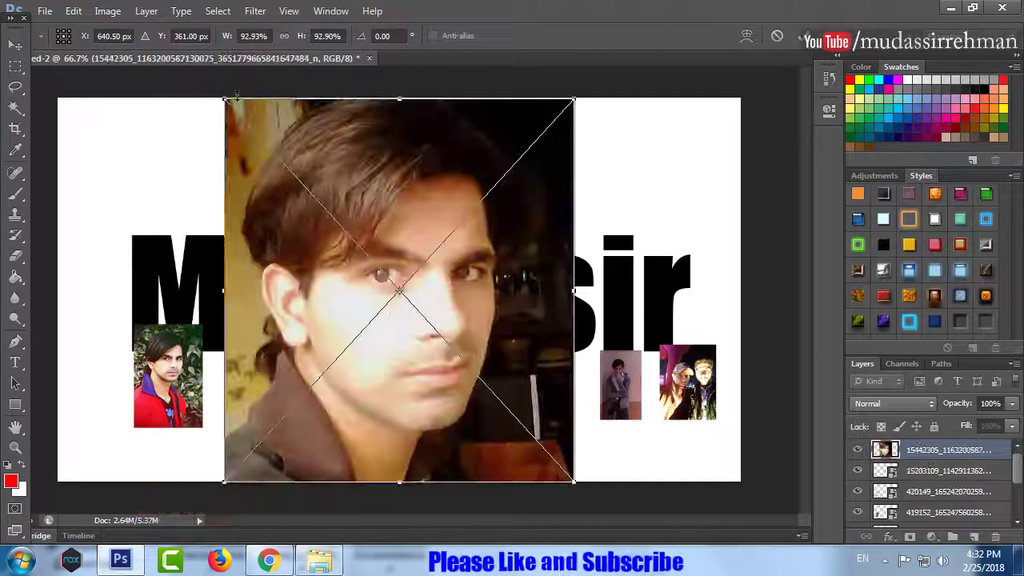
mouse_move(224, 96)
left_mouse_down()
mouse_move(513, 456)
mouse_move(459, 432)
left_mouse_up()
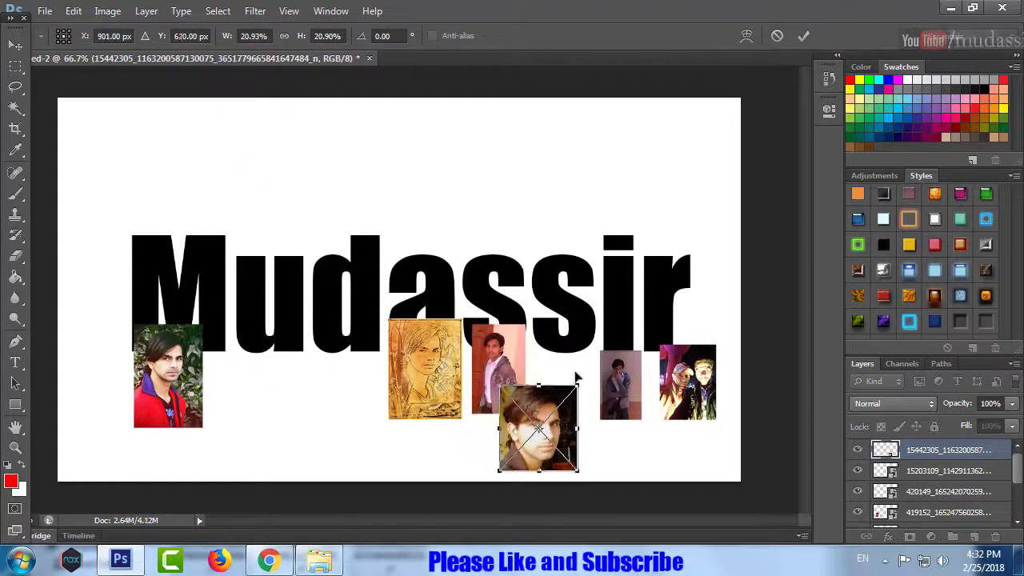
left_click_drag(543, 433, 572, 385)
key("Return")
Shrink the tree-background and small portraits into the row, cancelling the extra red-jacket photo
mouse_move(144, 96)
left_mouse_down()
mouse_move(566, 414)
mouse_move(382, 404)
mouse_move(293, 363)
left_mouse_up()
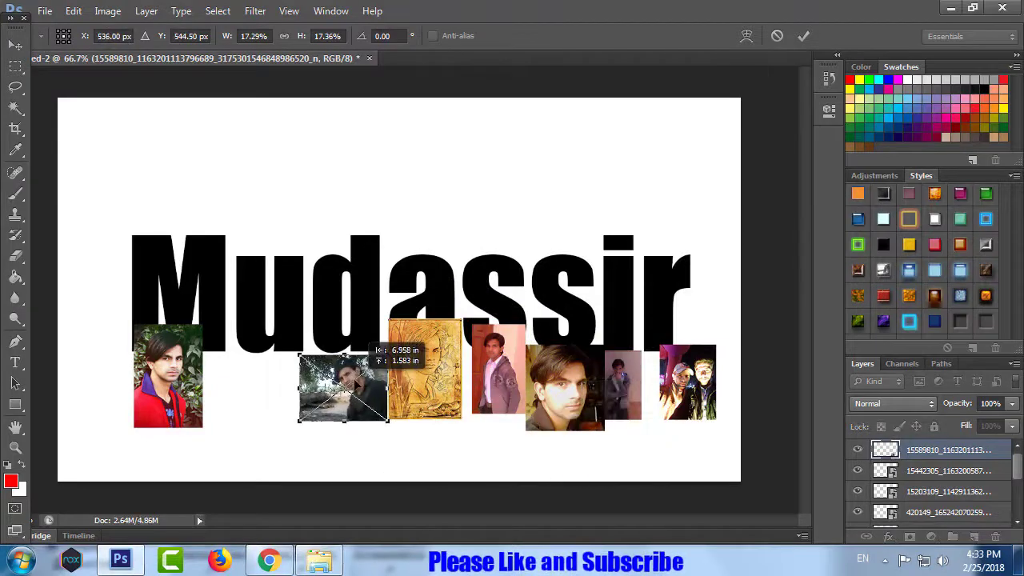
key("Return")
mouse_move(269, 96)
left_mouse_down()
mouse_move(470, 411)
mouse_move(271, 370)
mouse_move(264, 382)
left_mouse_up()
key("Return")
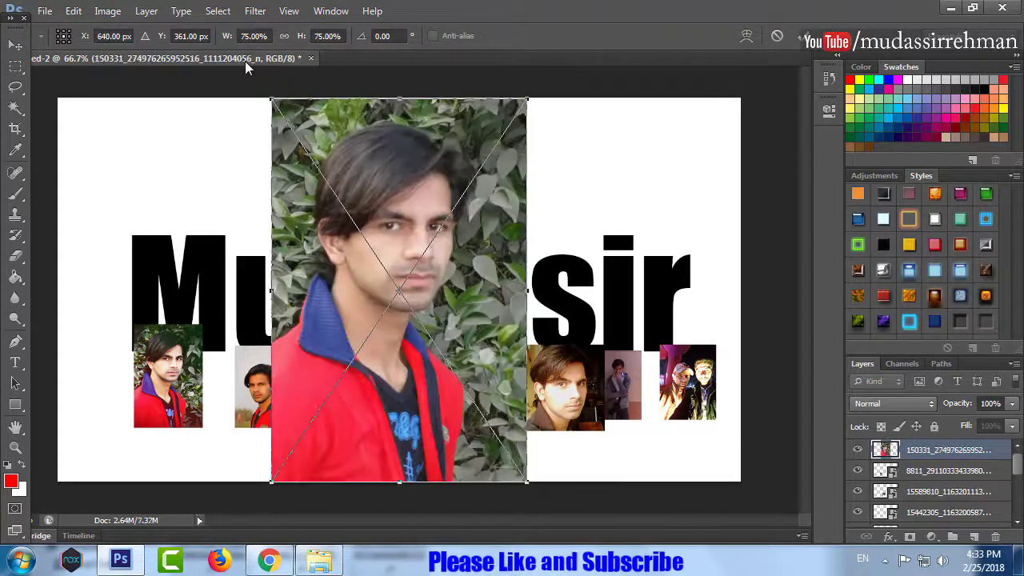
key("Escape")
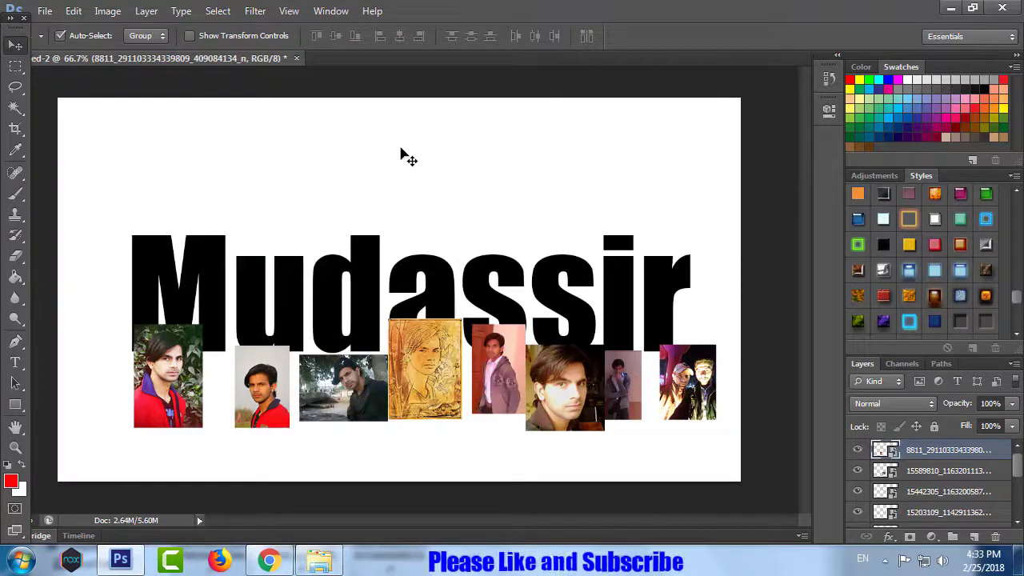
Drag the eight portraits up onto the letters M, u, d, a, s, s, i and r
left_click_drag(180, 404, 192, 329)
left_click_drag(261, 392, 269, 314)
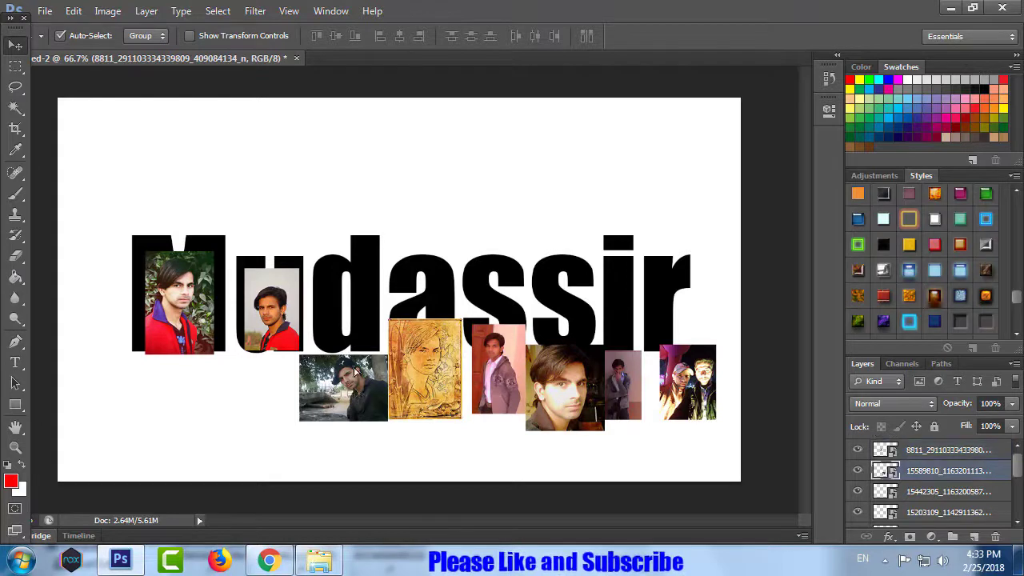
left_click_drag(320, 386, 358, 299)
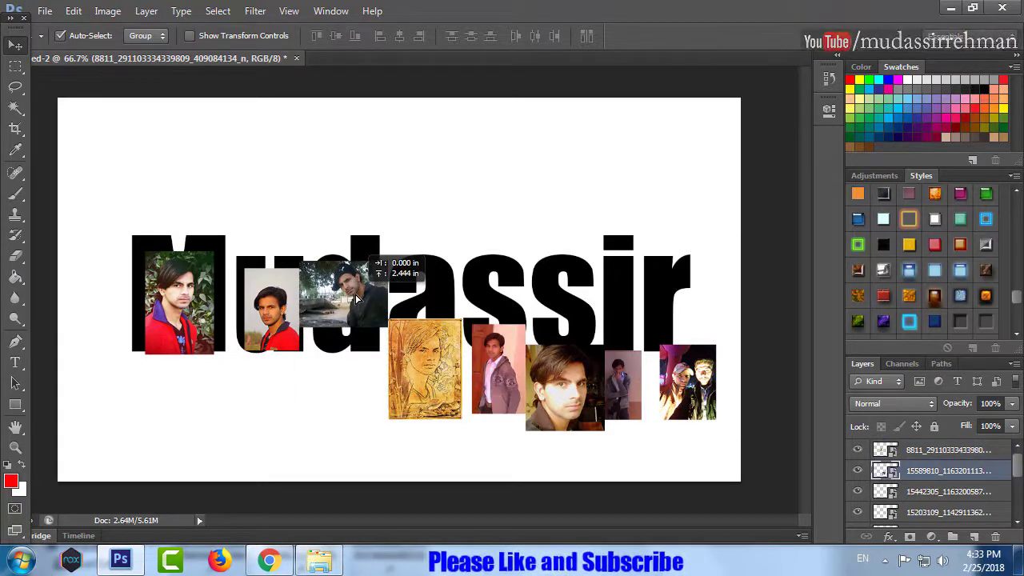
left_click_drag(428, 392, 428, 327)
left_click_drag(513, 381, 512, 315)
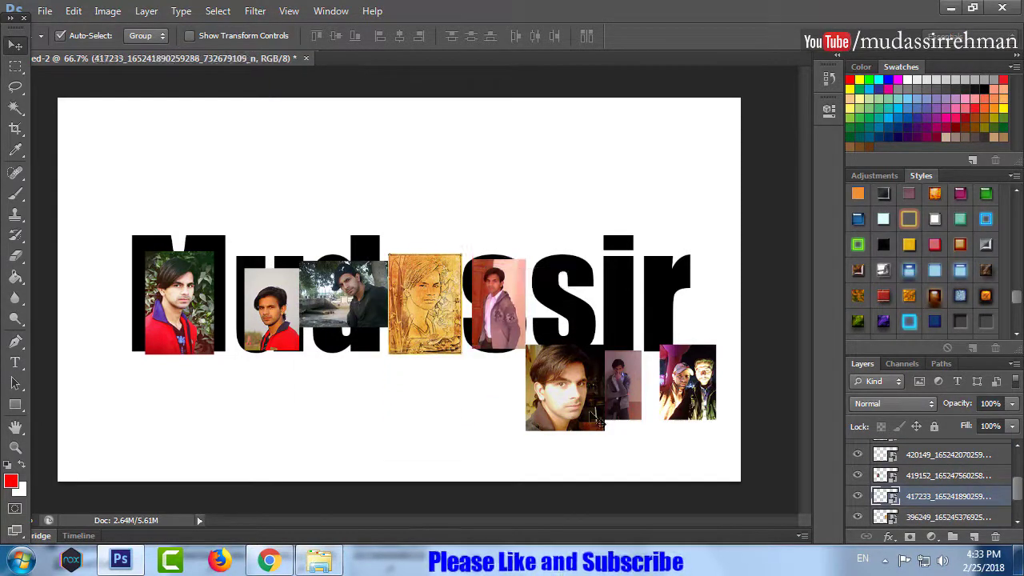
left_click_drag(573, 405, 573, 320)
left_click_drag(620, 386, 625, 296)
left_click_drag(688, 382, 676, 297)
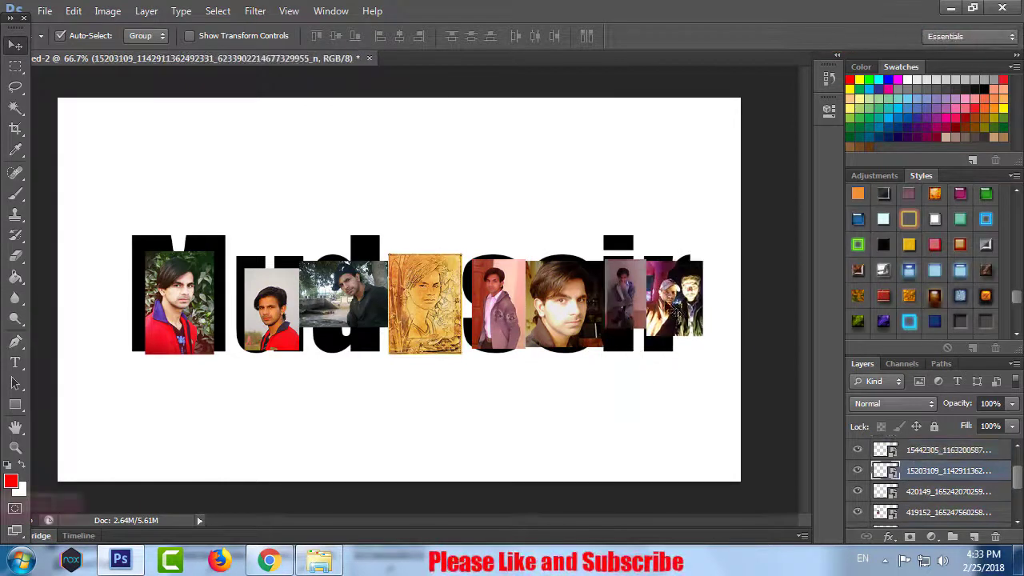
Select the whole range of portrait photo layers and clip them to the Mudassir text layer
scroll(1020, 478, "down", 5)
left_click(949, 480, "shift")
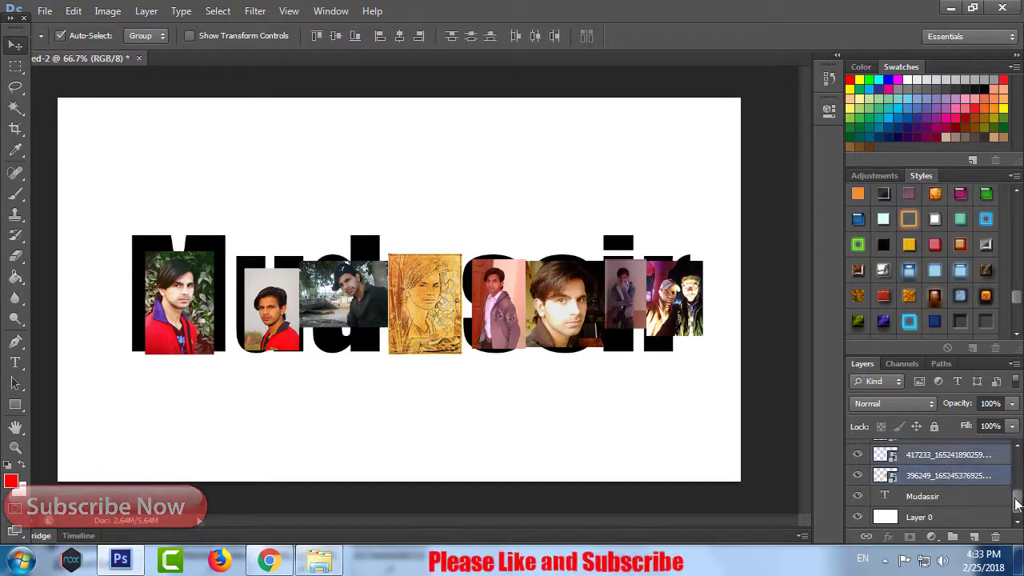
scroll(1019, 485, "up", 4)
scroll(1019, 485, "up", 3)
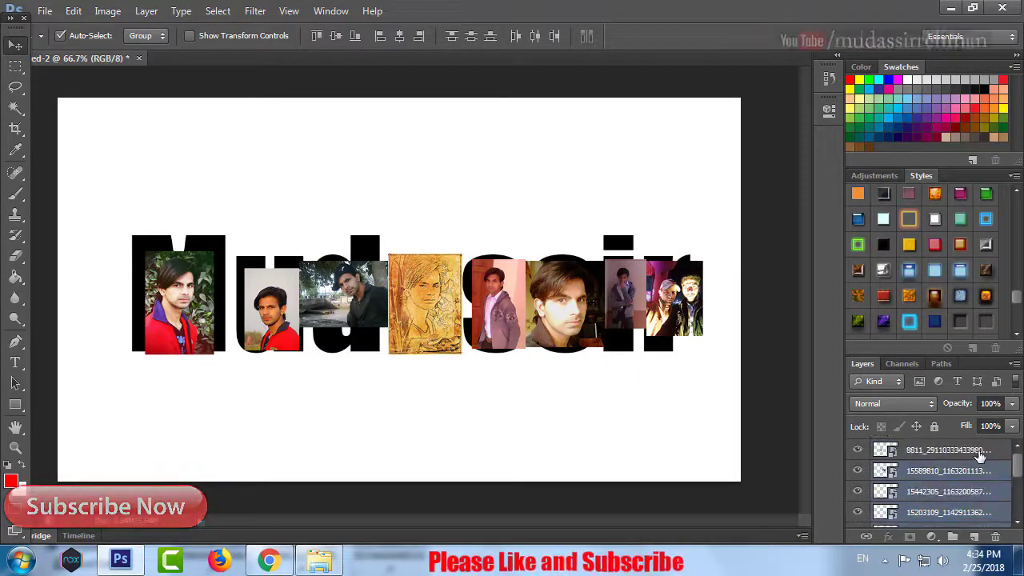
right_click(920, 472)
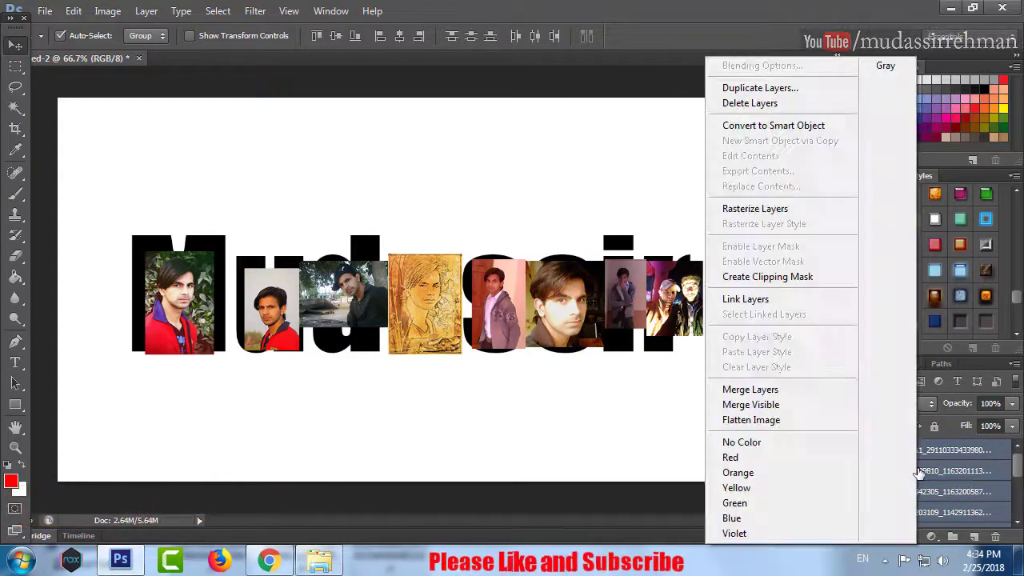
left_click(771, 278)
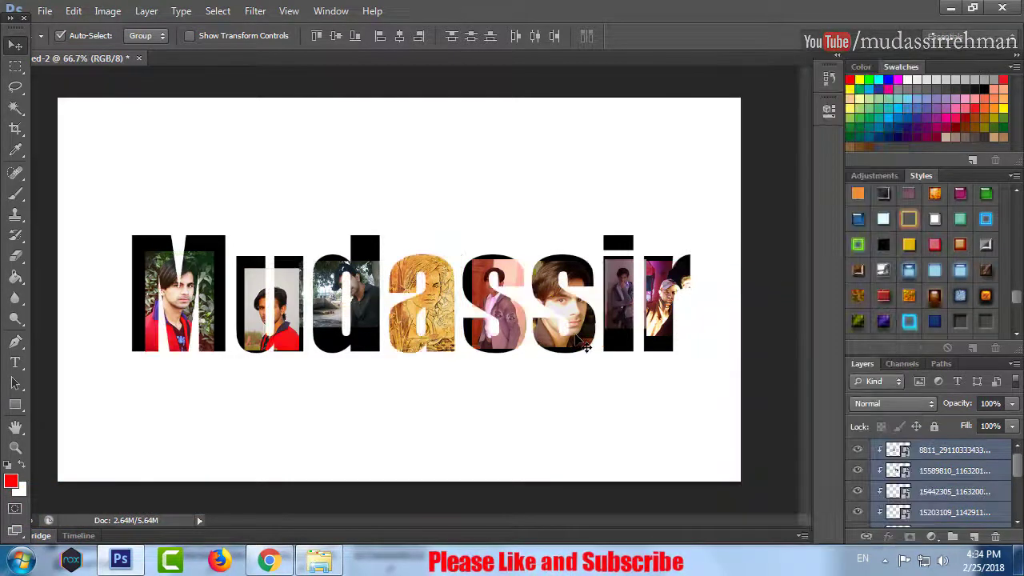
Scale the M and u portraits up so each fills its letter
scroll(933, 479, "down", 2)
left_click(952, 517)
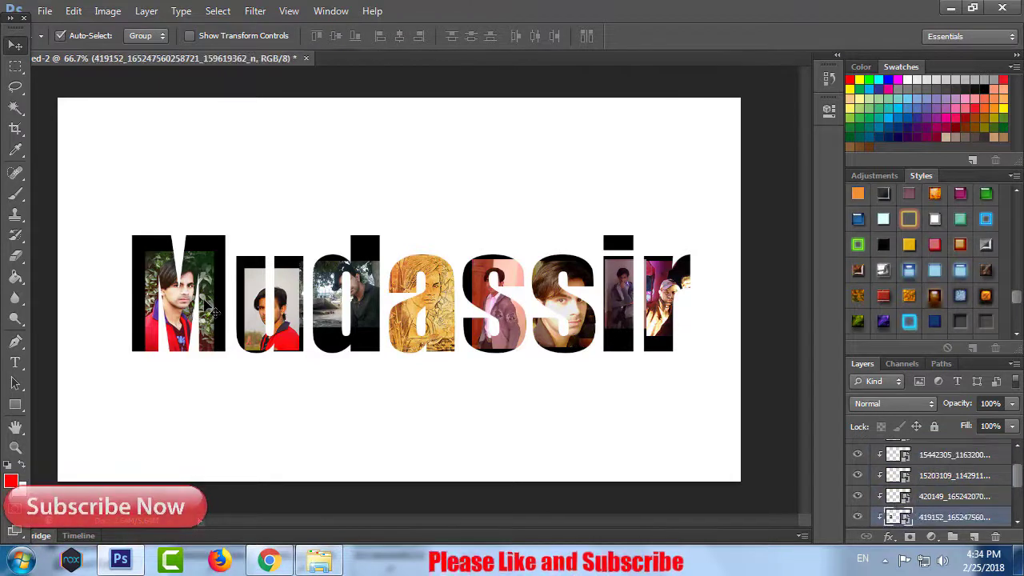
key("ctrl+t")
left_click_drag(134, 237, 126, 232)
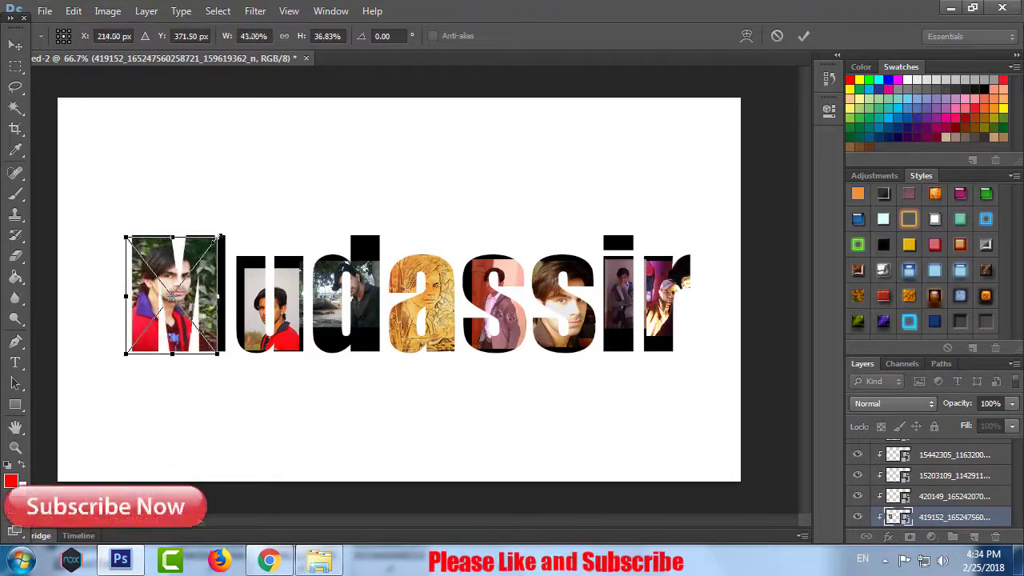
left_click_drag(212, 232, 227, 231)
key("Return")
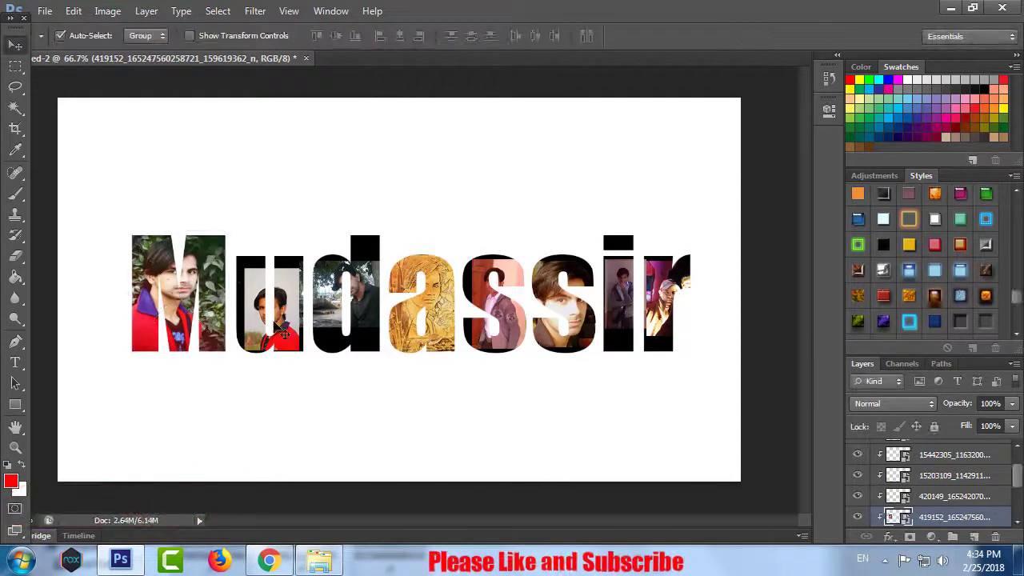
left_click(280, 329)
key("ctrl+t")
left_click_drag(246, 269, 229, 237)
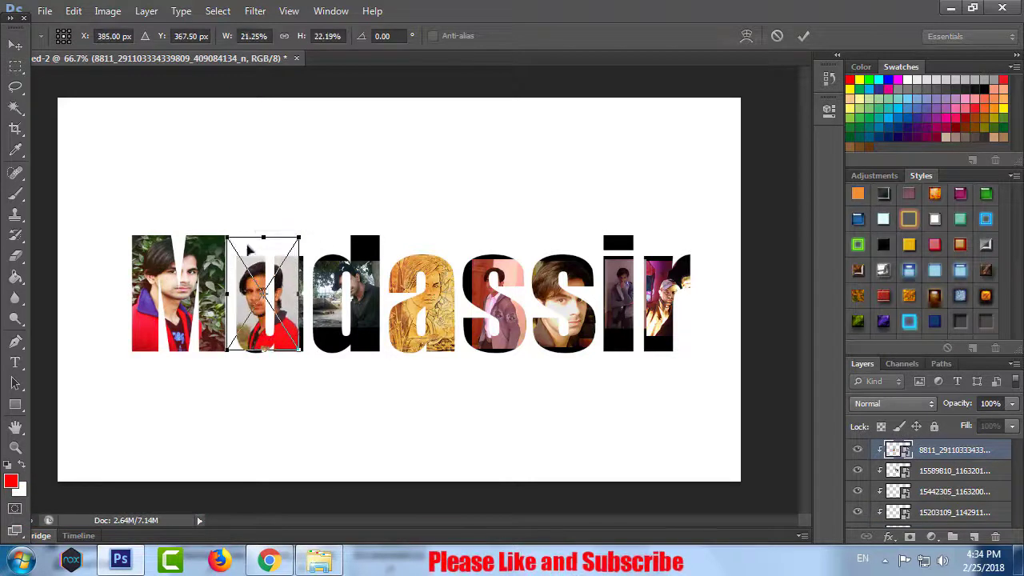
left_click_drag(303, 293, 307, 296)
key("Return")
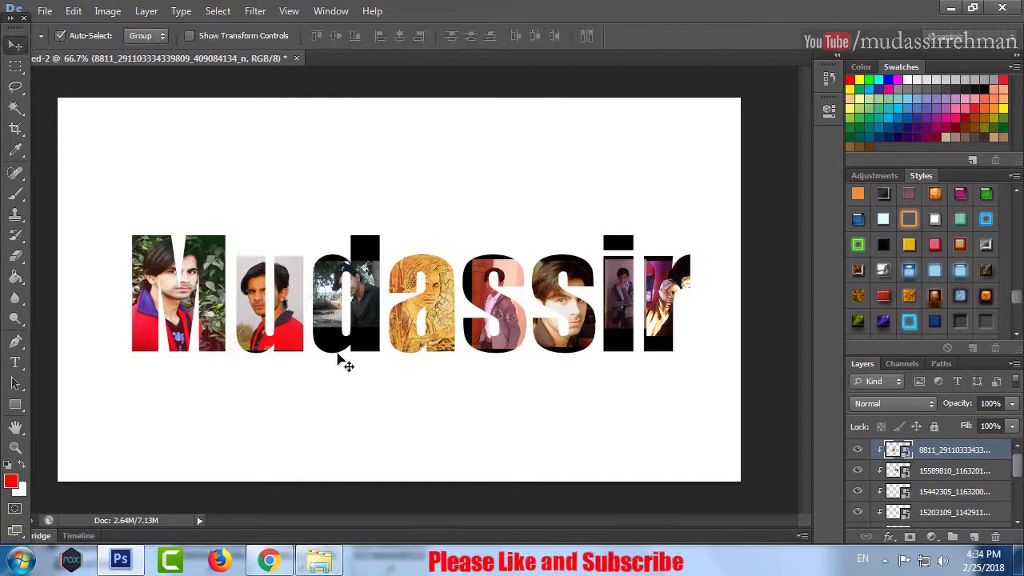
Resize and shift the d portrait to cover its letter
left_click(372, 324)
key("ctrl+t")
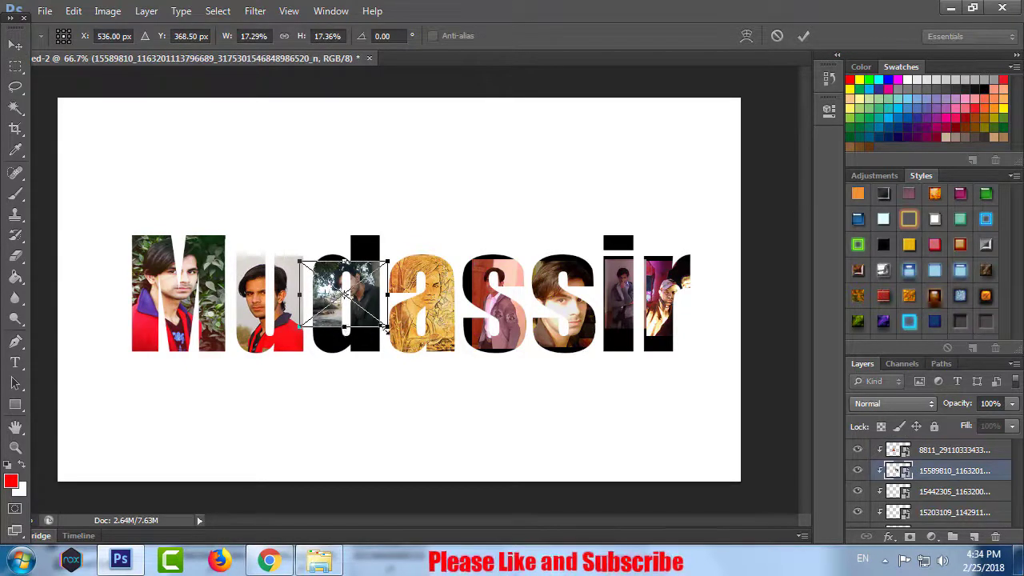
left_click_drag(387, 328, 365, 335)
left_click_drag(299, 295, 308, 297)
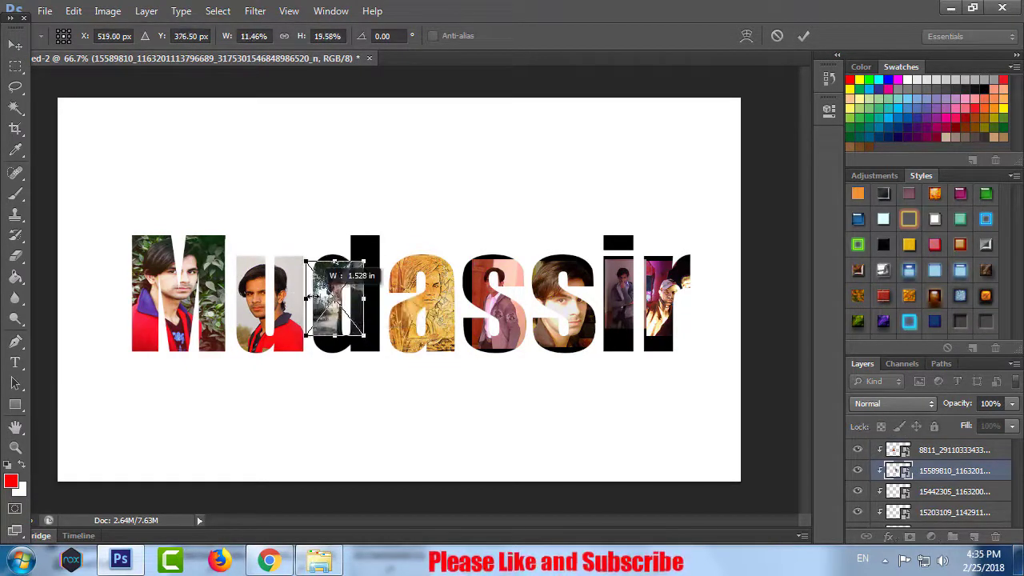
left_click_drag(365, 261, 377, 219)
left_click_drag(377, 355, 383, 367)
mouse_move(352, 304)
left_mouse_down()
mouse_move(364, 318)
mouse_move(352, 318)
mouse_move(368, 303)
left_mouse_up()
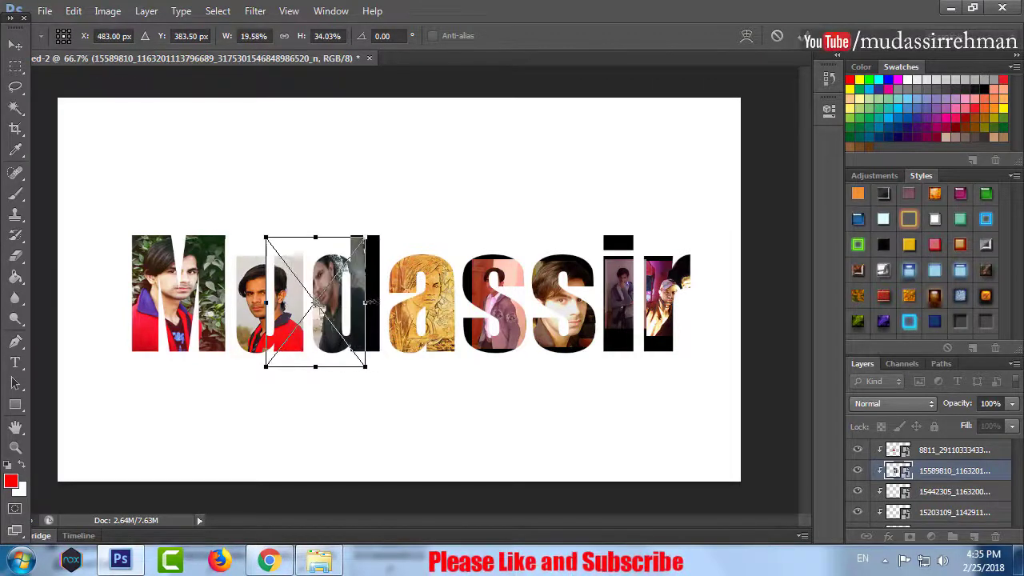
key("Return")
Check the a and both s portraits, then enlarge the i portrait to fill its letter
left_click(448, 316)
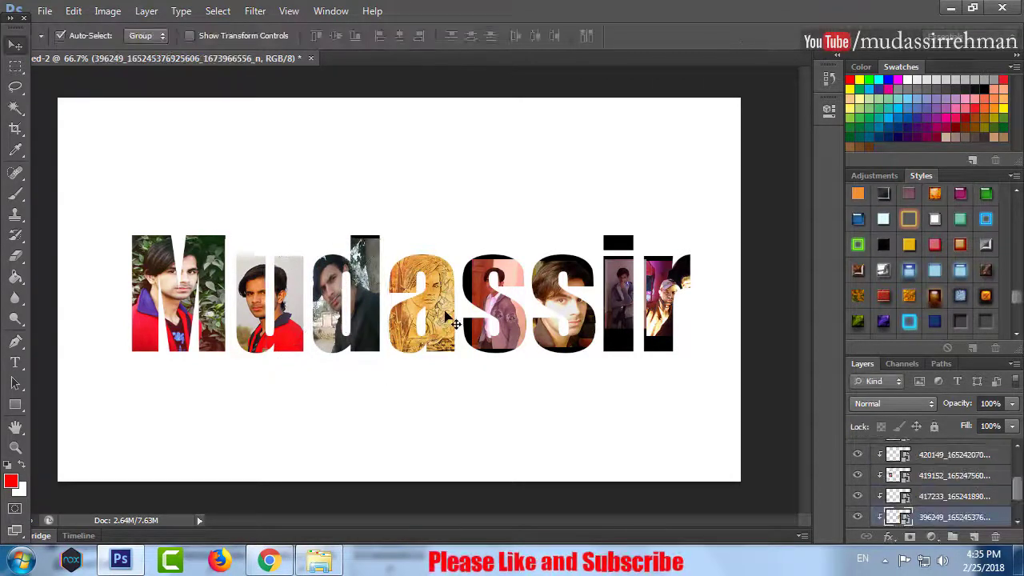
left_click(492, 308)
key("ctrl+t")
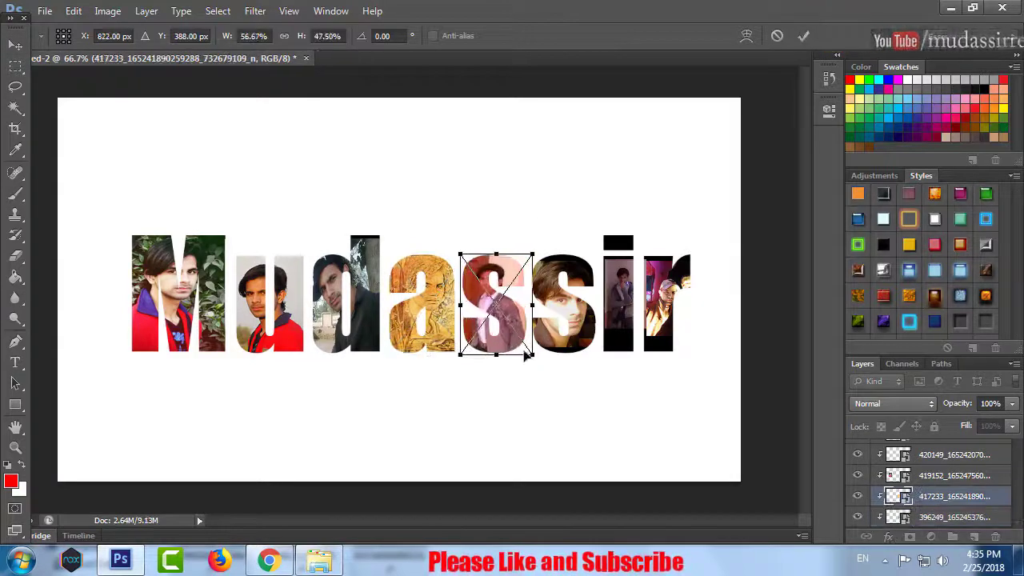
key("Return")
left_click(561, 304)
key("ctrl+t")
key("Return")
left_click(623, 296)
key("ctrl+t")
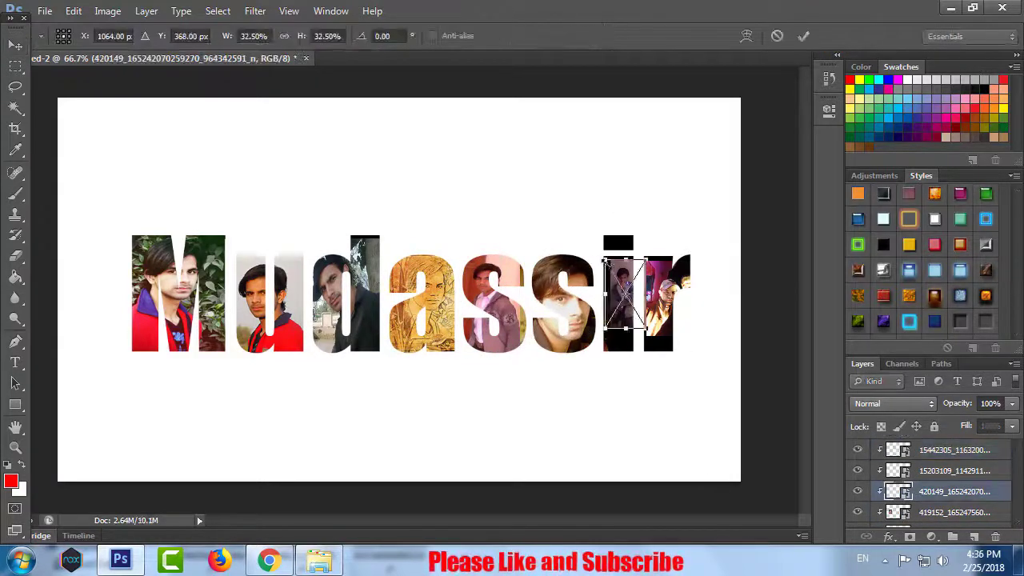
left_click_drag(605, 260, 592, 238)
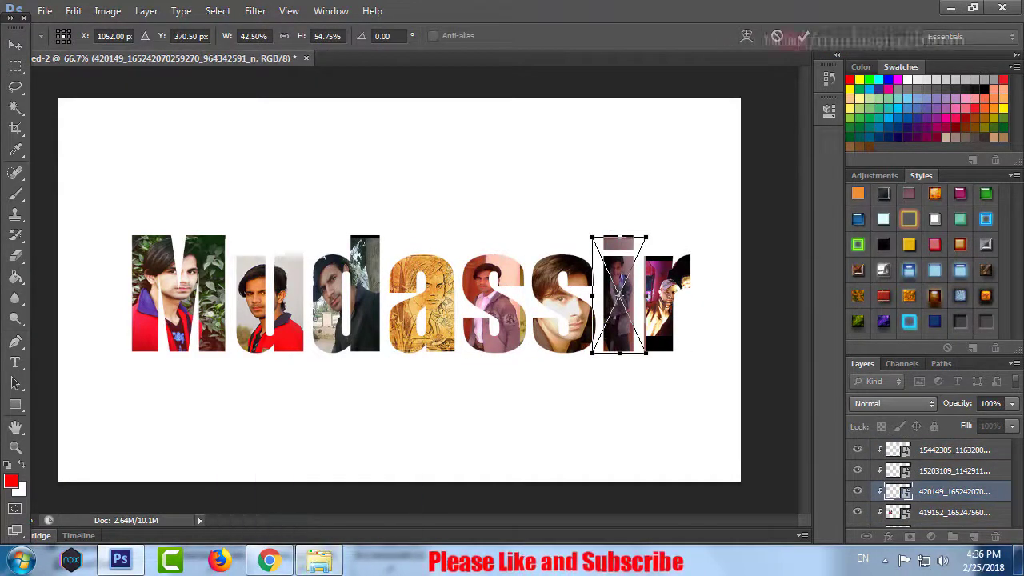
left_click_drag(647, 296, 656, 296)
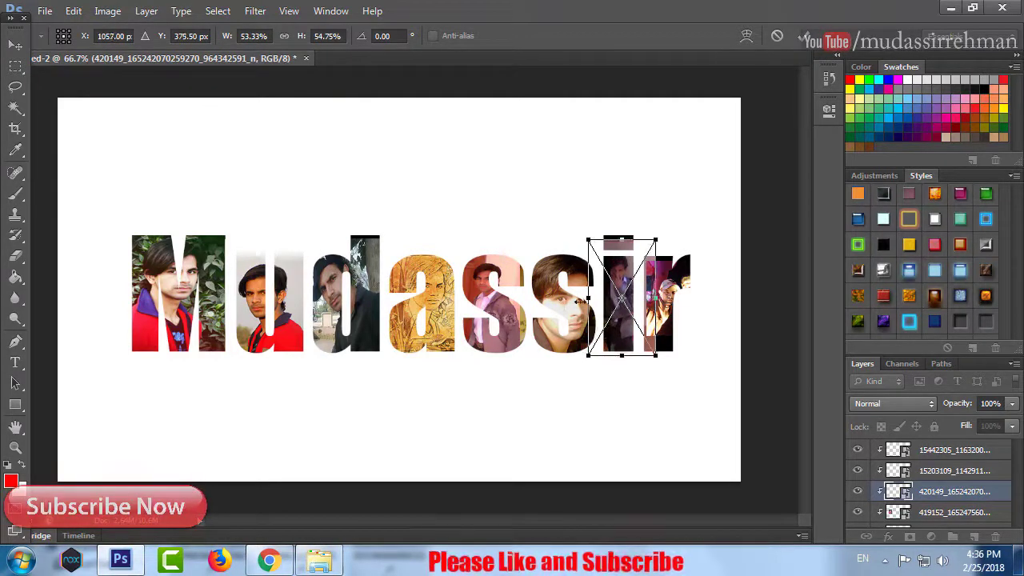
key("Return")
Stack layer 417233 above 15442305 to change the s photo, and narrow the i portrait
left_click(630, 322)
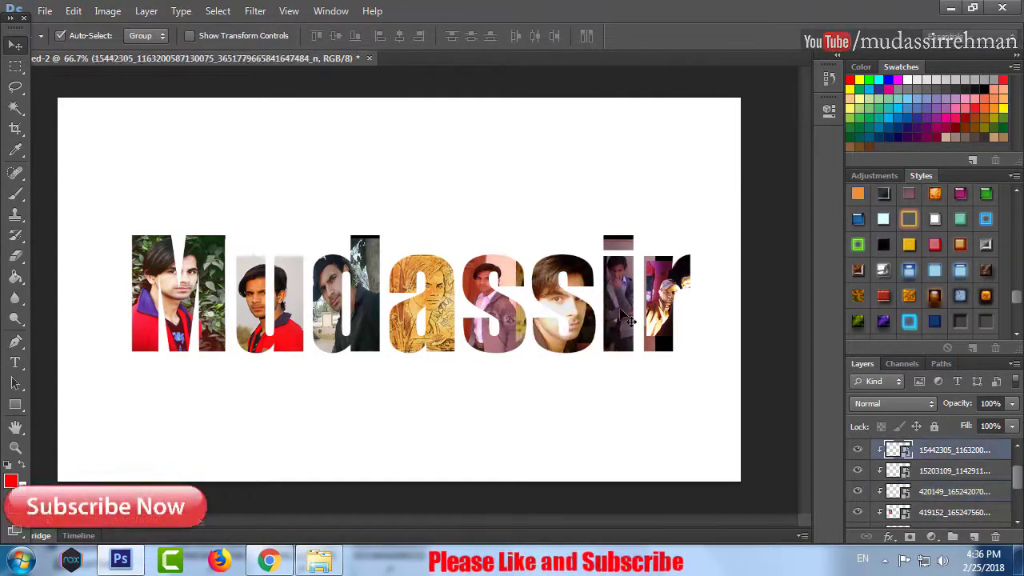
left_click(431, 278)
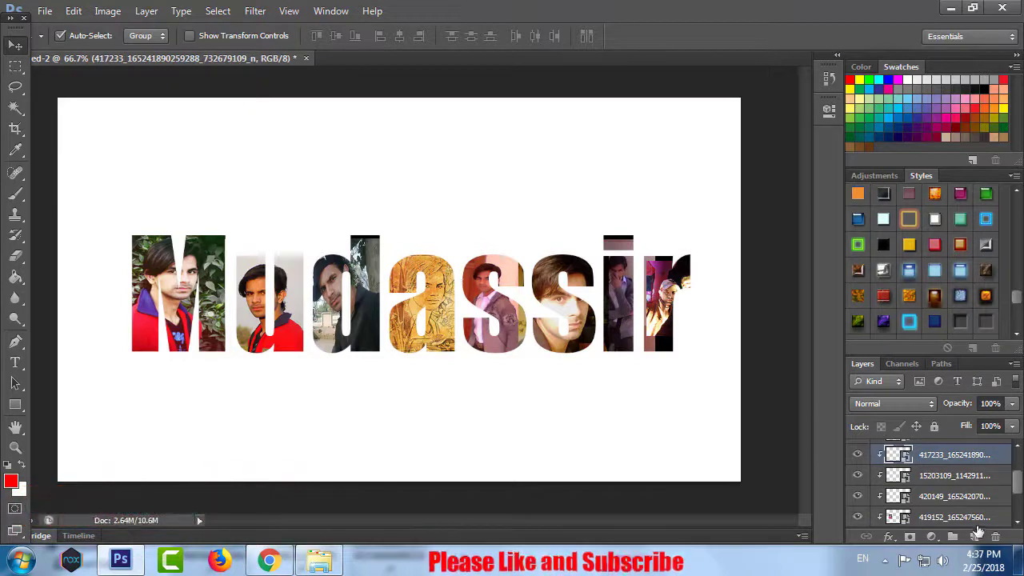
left_click(592, 342)
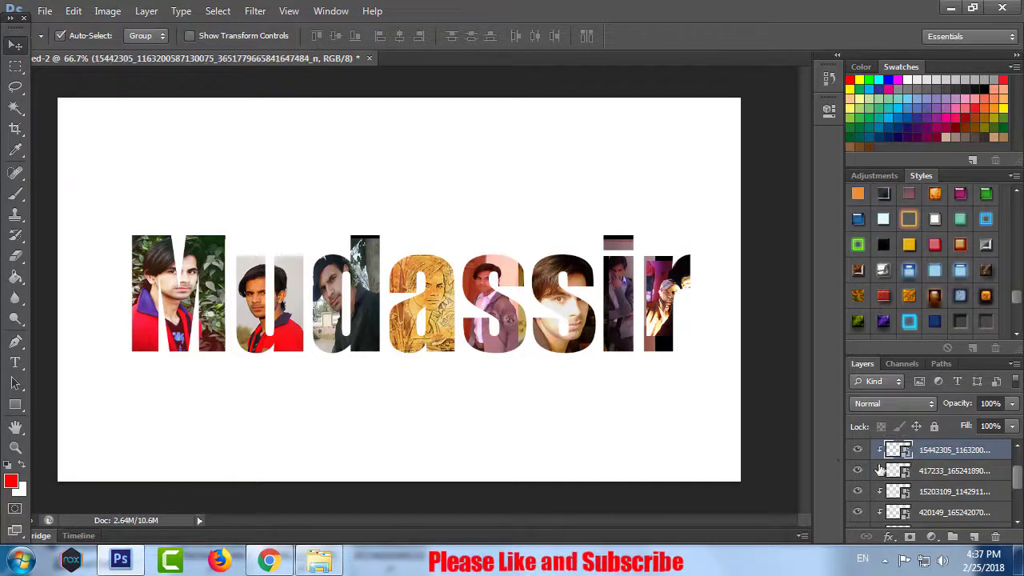
left_click_drag(953, 470, 940, 443)
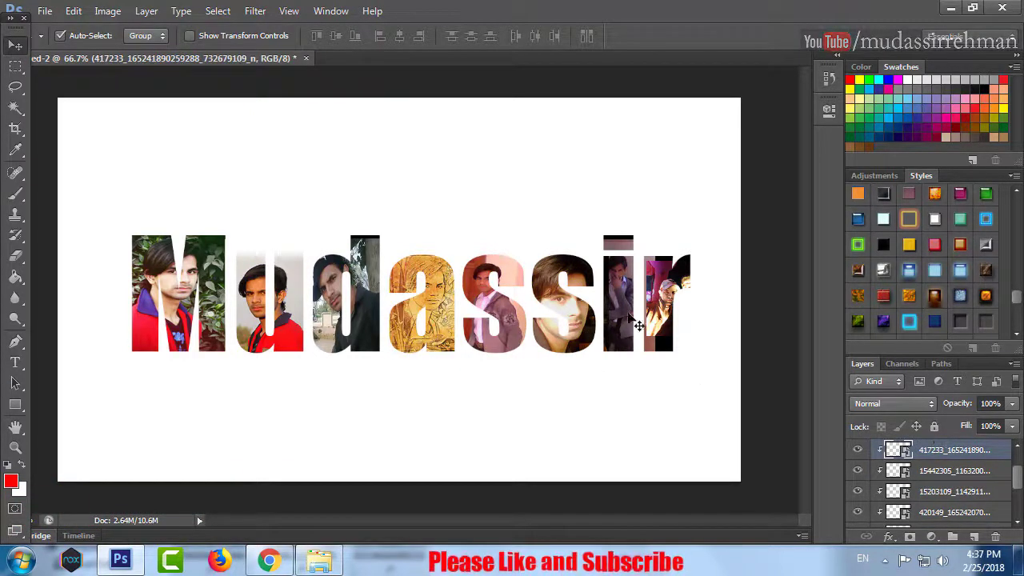
left_click(551, 328)
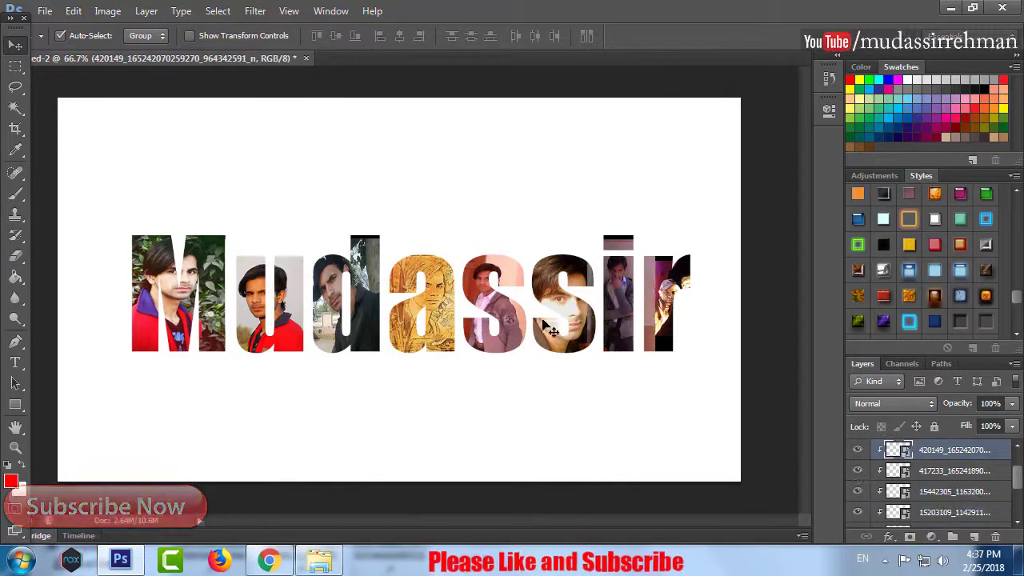
key("ctrl+t")
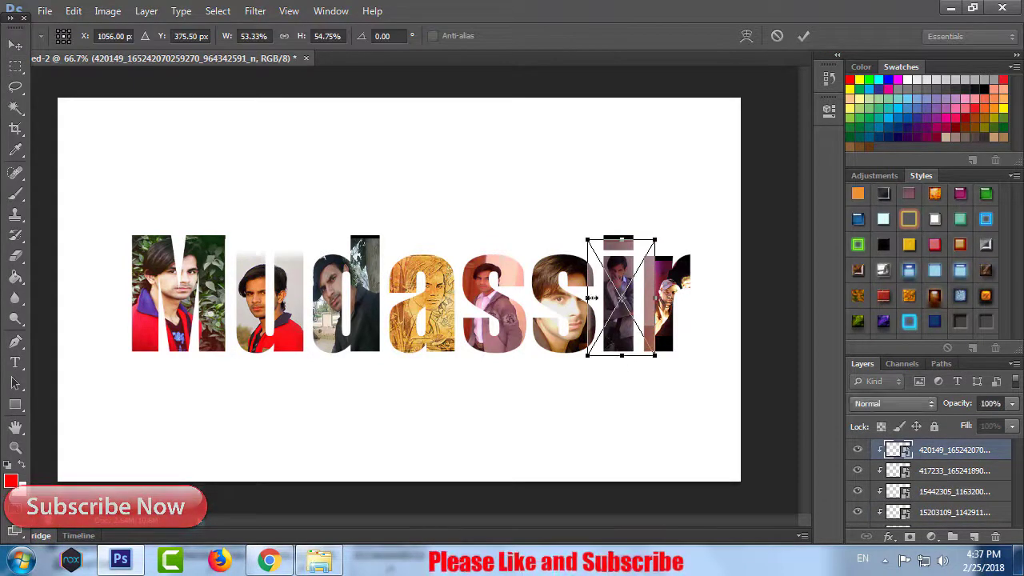
left_click_drag(592, 298, 601, 298)
key("Return")
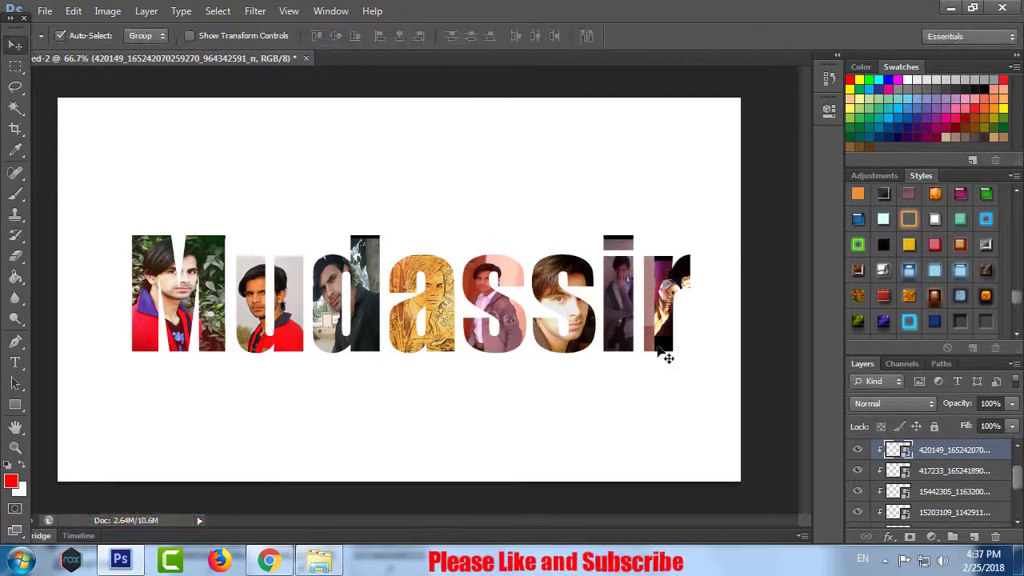
Enlarge the r portrait, move layer 15203109 to the top, and widen it to fill the r
left_click(664, 312)
key("ctrl+t")
mouse_move(709, 320)
left_mouse_down()
mouse_move(703, 337)
mouse_move(714, 357)
left_mouse_up()
key("Return")
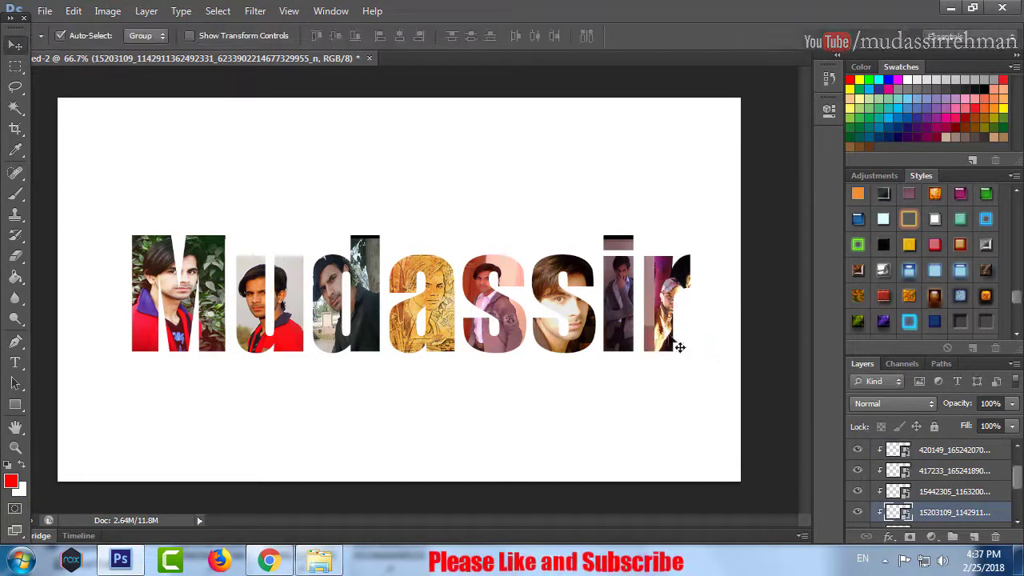
left_click_drag(943, 490, 948, 442)
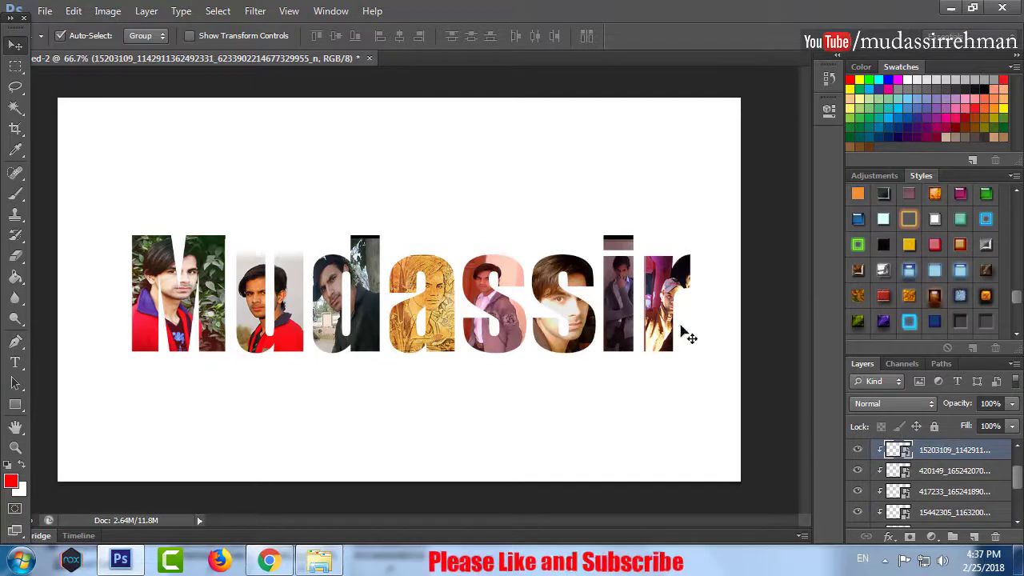
key("ctrl+t")
left_click_drag(709, 298, 731, 301)
key("Return")
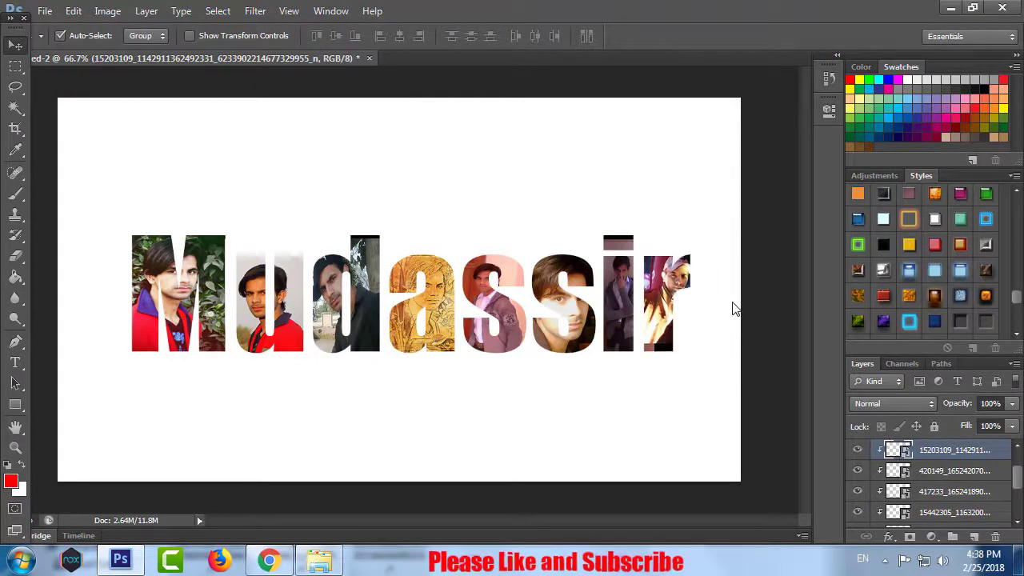
Give the background Layer 0 a yellow embossed texture style
left_click(480, 126)
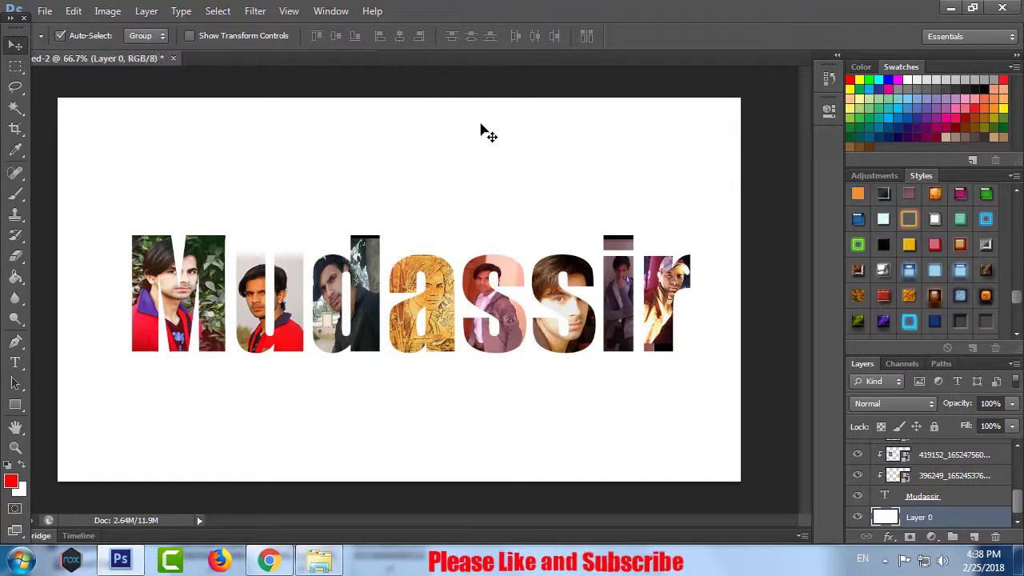
left_click(881, 243)
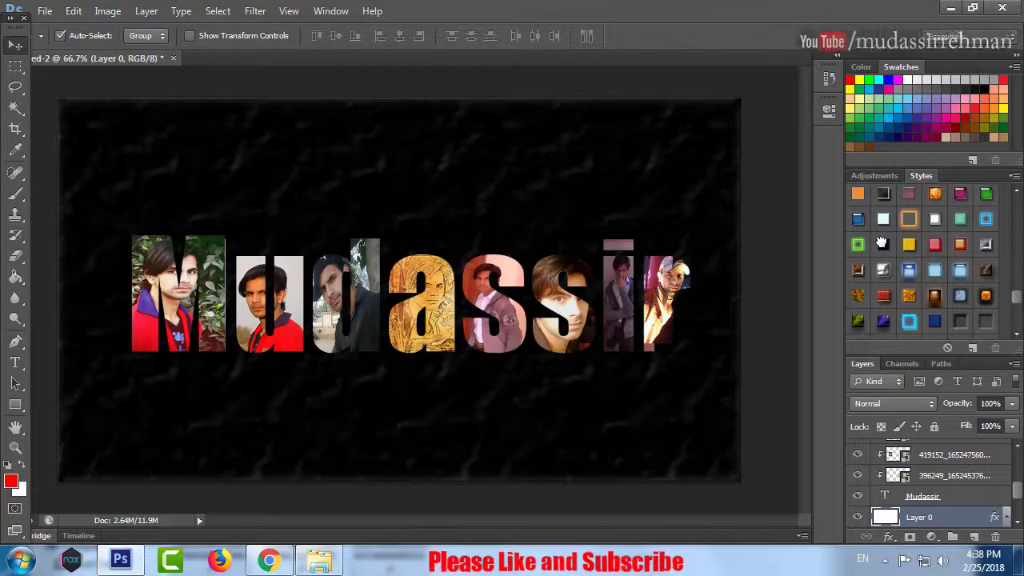
left_click(909, 246)
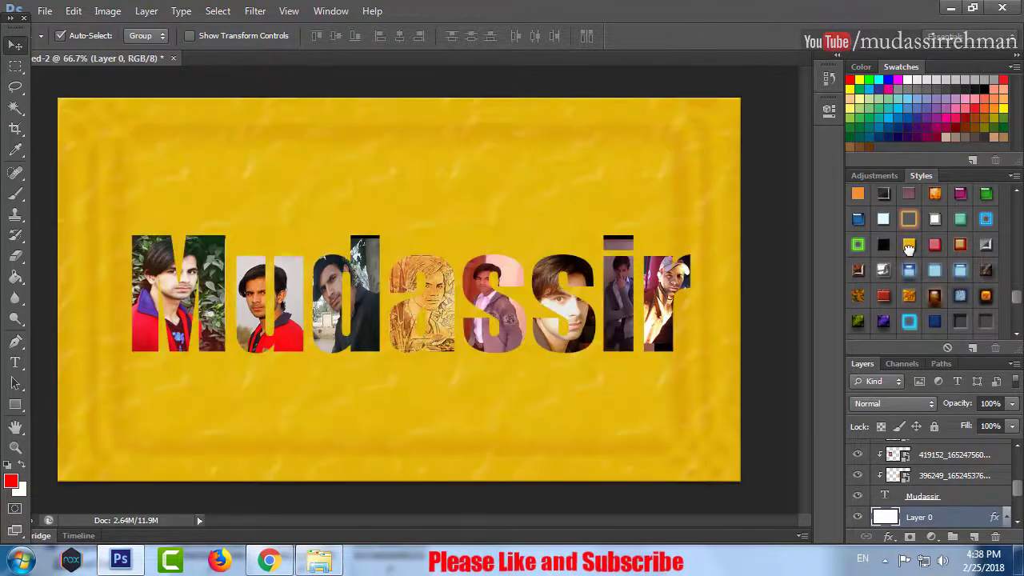
left_click(1005, 516)
Select the name text layer in the Layers panel
scroll(967, 488, "down", 3)
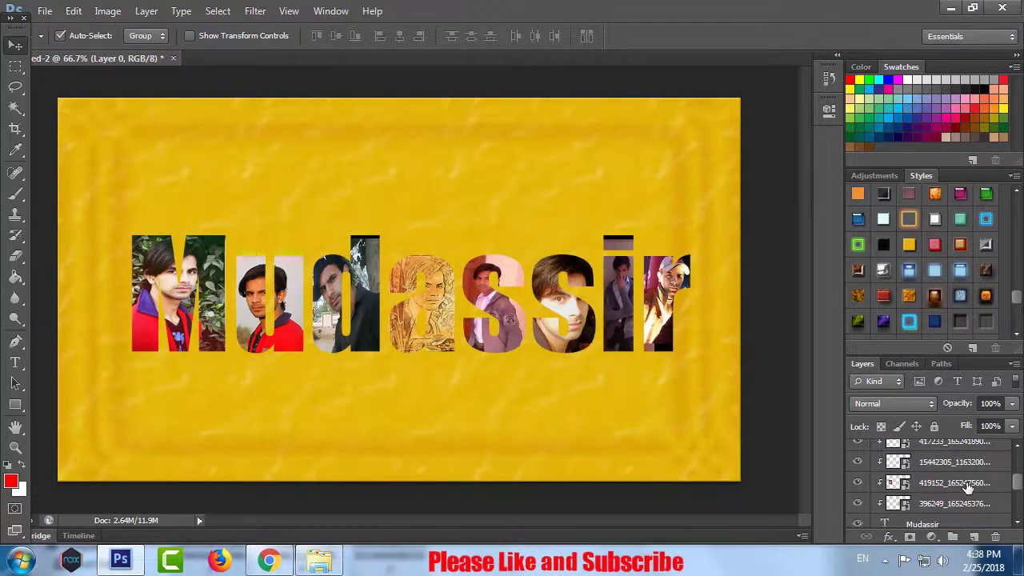
scroll(967, 488, "down", 2)
scroll(967, 488, "up", 5)
scroll(968, 488, "up", 3)
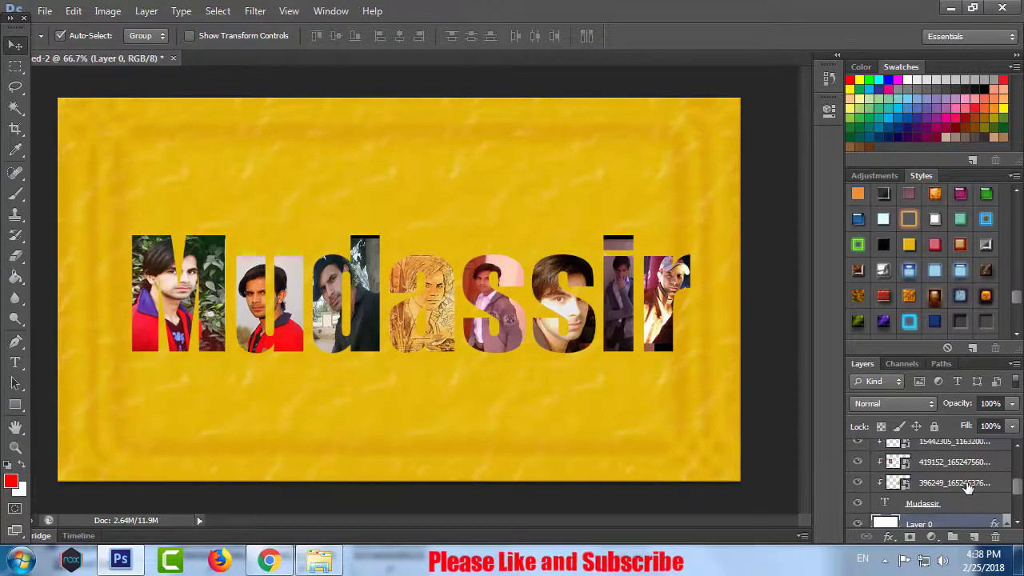
left_click(954, 504)
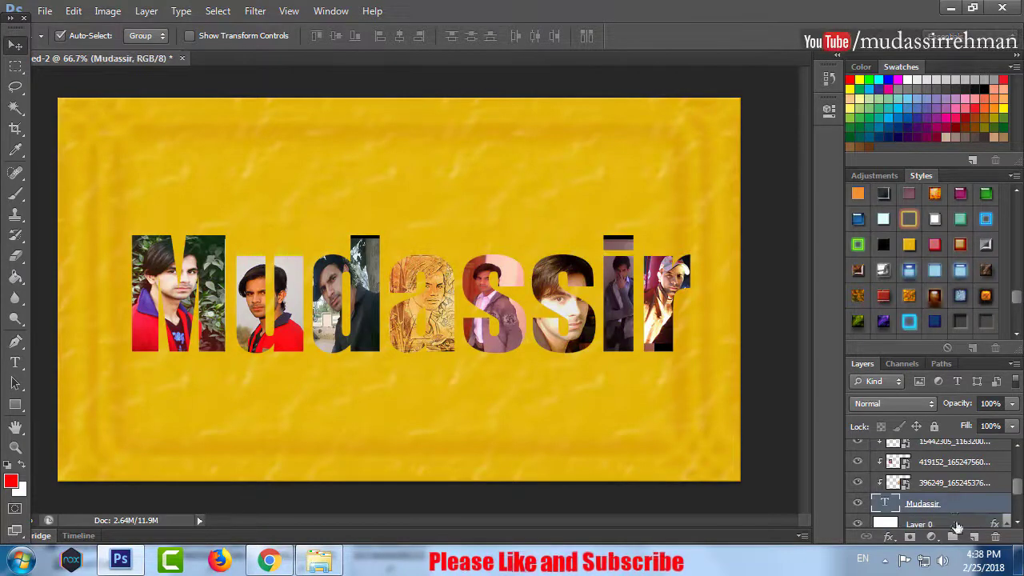
Turn on a Stroke effect for the text layer and set its size to 6 px
left_click(890, 537)
left_click(912, 343)
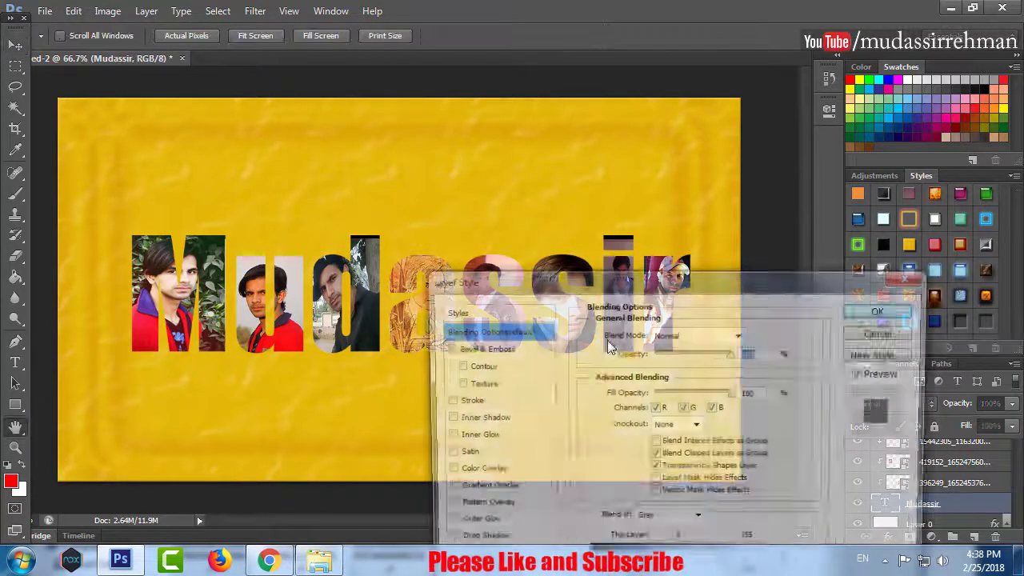
left_click_drag(526, 277, 700, 188)
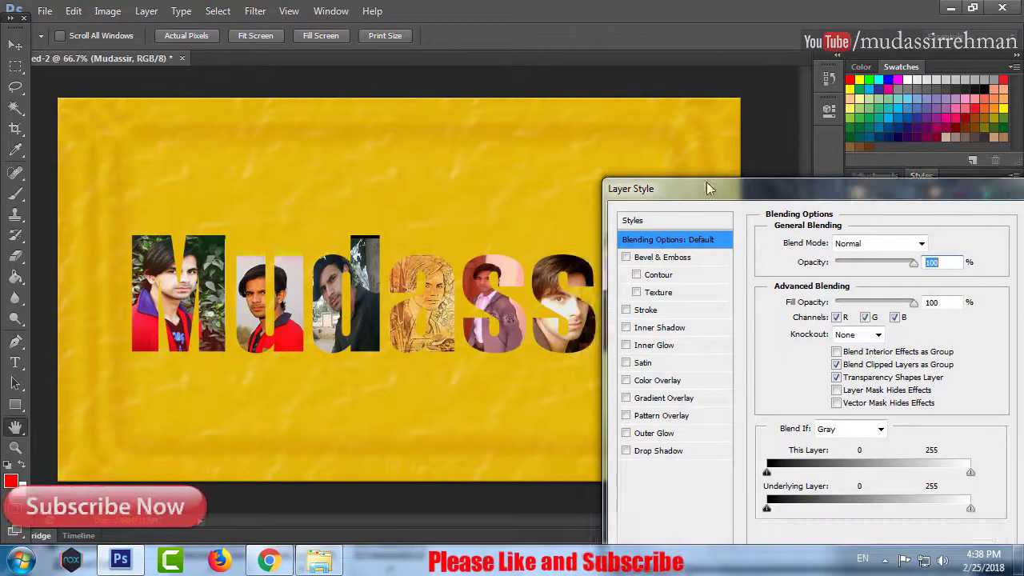
left_click(629, 312)
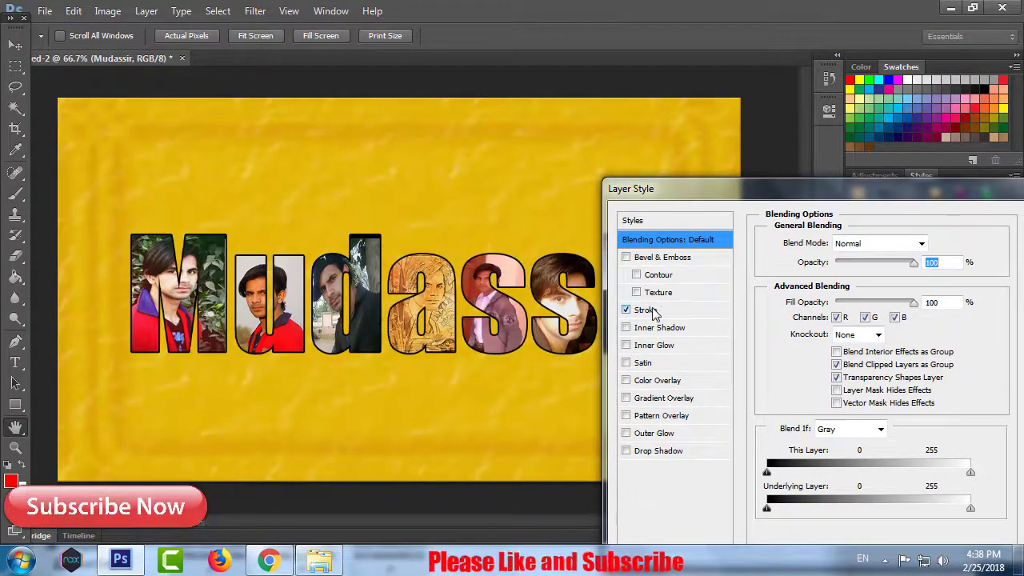
left_click(650, 311)
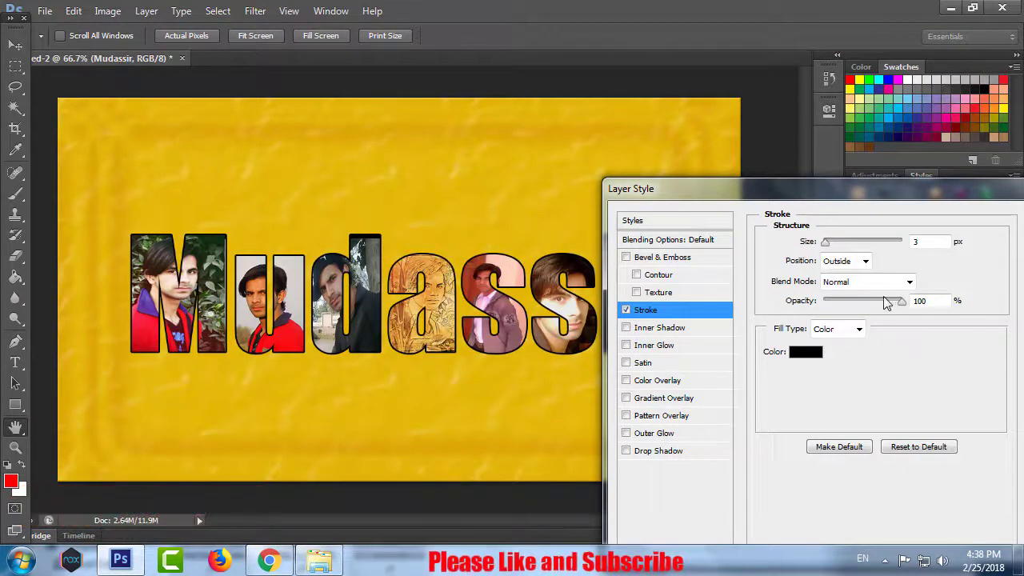
left_click_drag(829, 249, 830, 249)
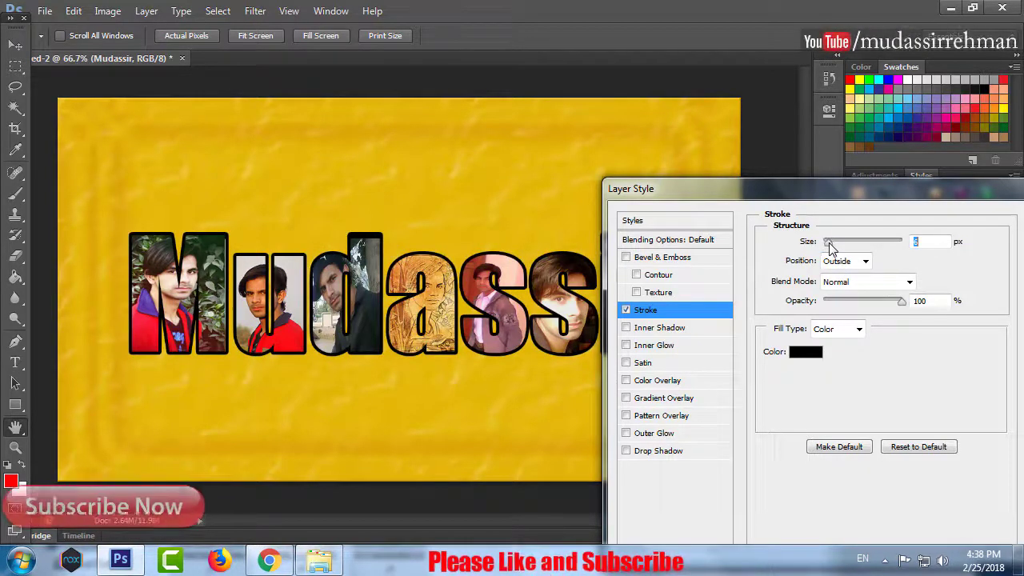
Set the stroke colour to black after trying several other colours
left_click(817, 354)
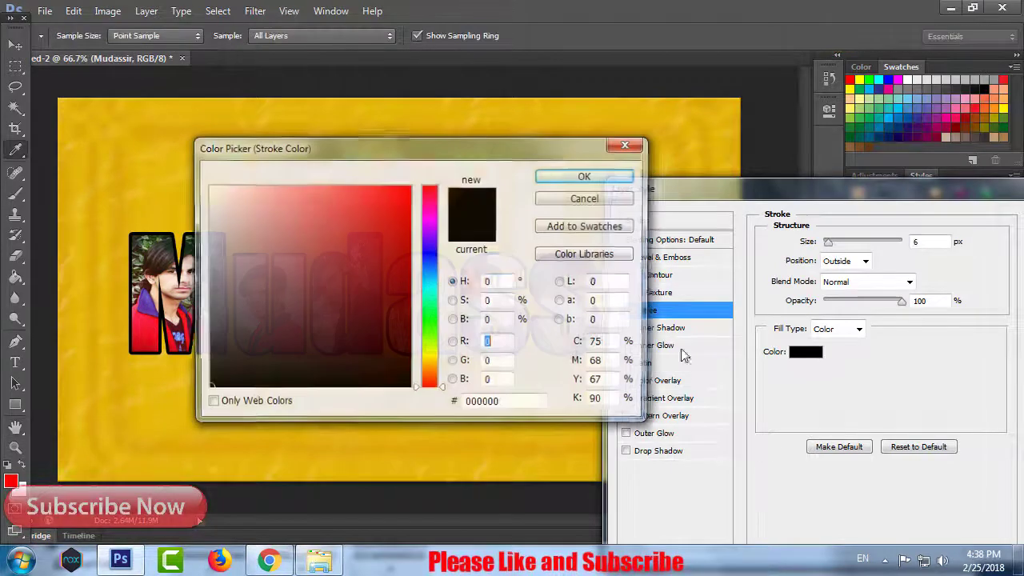
mouse_move(389, 151)
left_mouse_down()
mouse_move(343, 227)
mouse_move(305, 365)
left_mouse_up()
mouse_move(291, 409)
left_mouse_down()
mouse_move(174, 415)
mouse_move(78, 394)
left_mouse_up()
left_click_drag(277, 442, 329, 398)
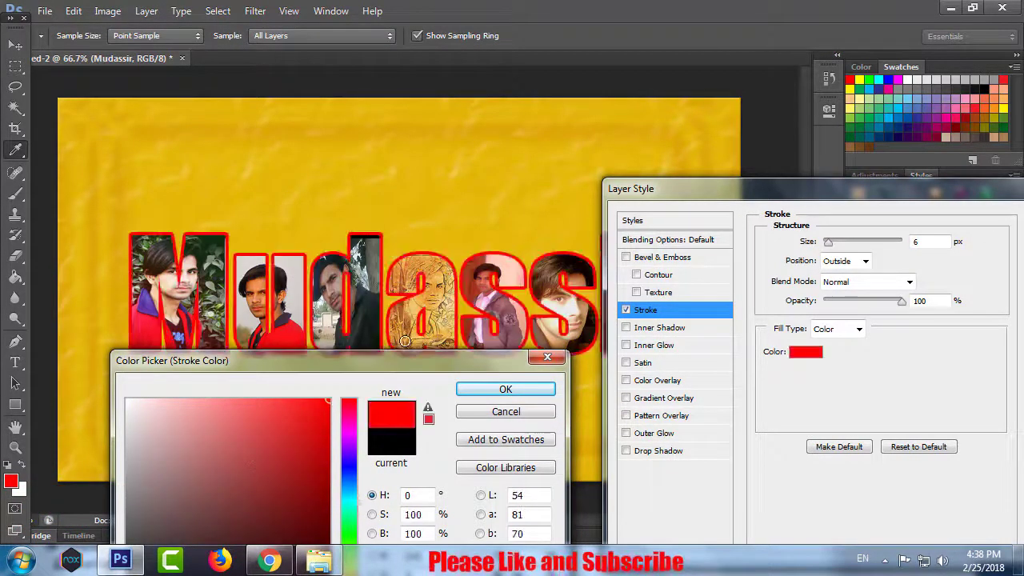
left_click(348, 432)
left_click(352, 470)
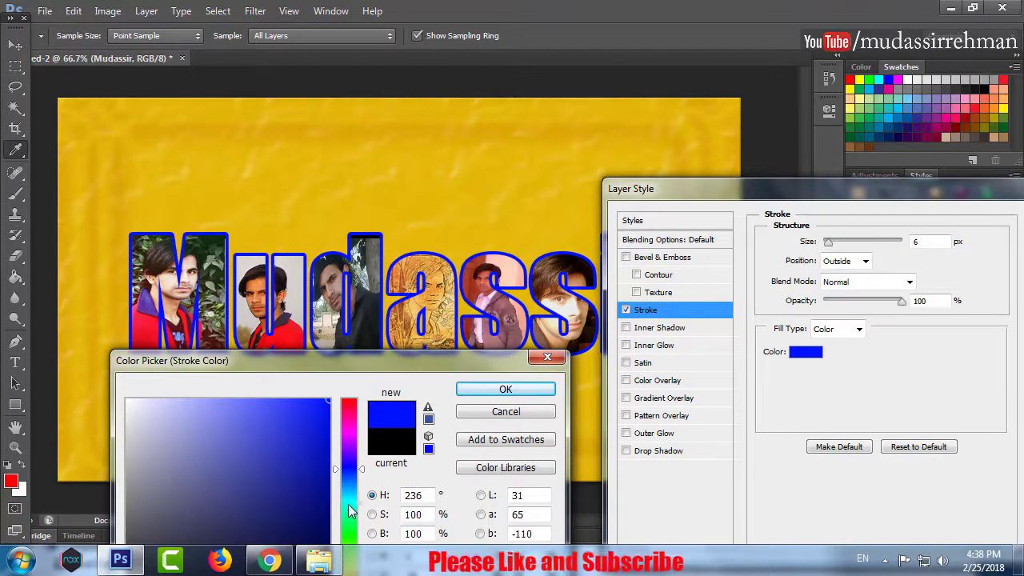
left_click(349, 505)
left_click(356, 540)
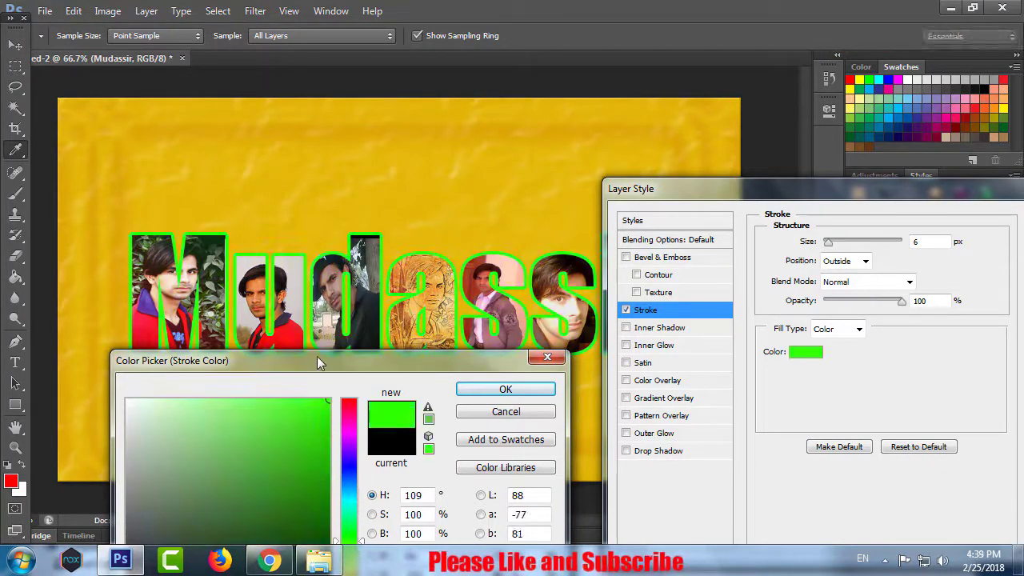
left_click_drag(318, 363, 375, 302)
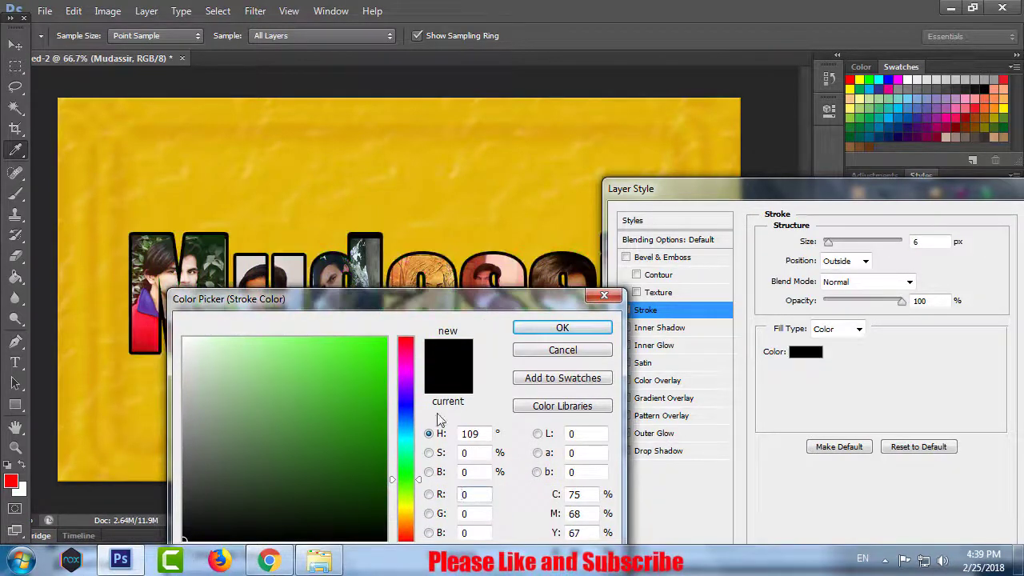
left_click(561, 328)
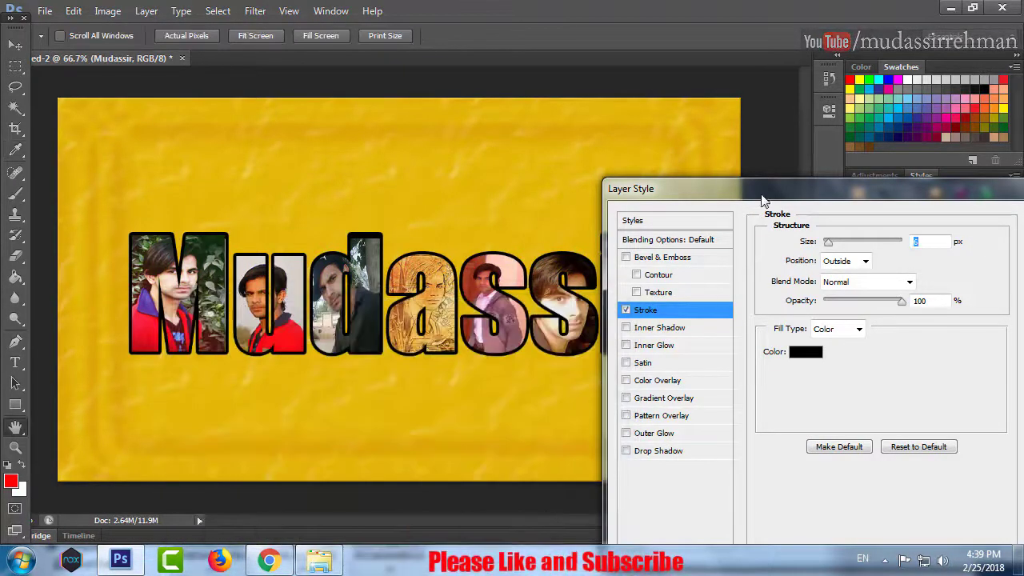
mouse_move(762, 194)
left_mouse_down()
mouse_move(700, 195)
mouse_move(721, 175)
mouse_move(692, 171)
left_mouse_up()
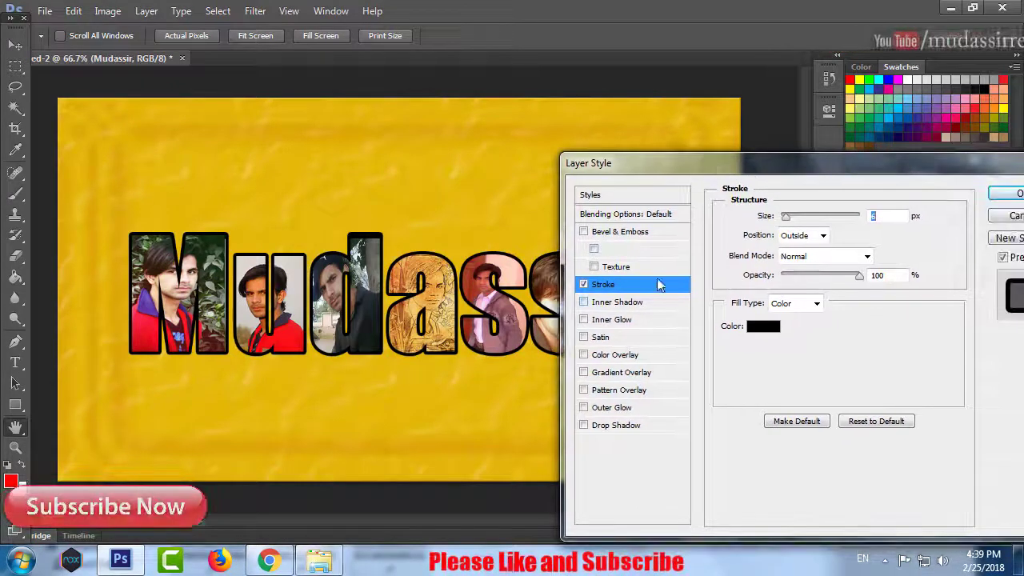
Enable Inner Shadow and Bevel & Emboss on the lettering and confirm the layer style
left_click(584, 302)
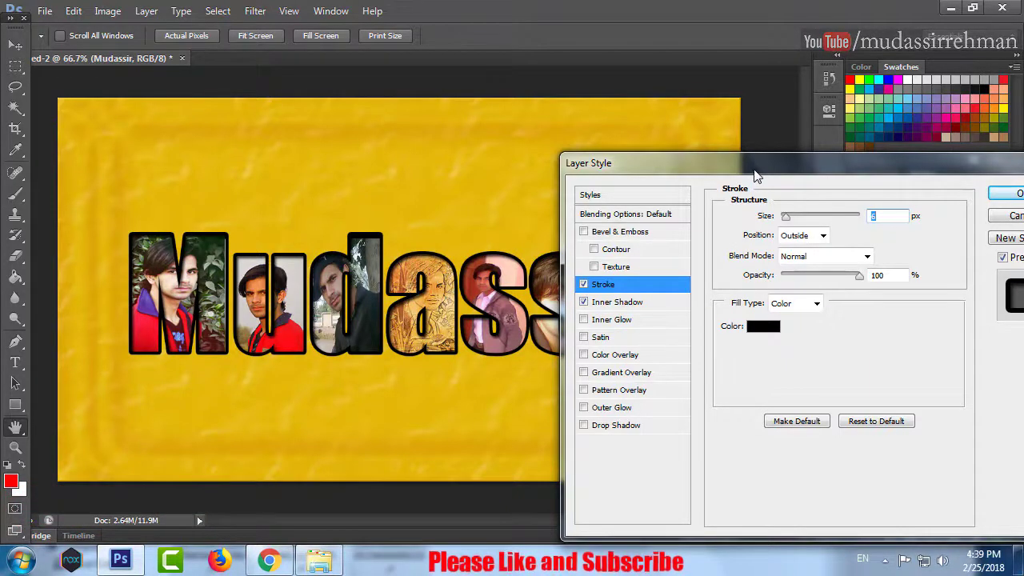
left_click(584, 232)
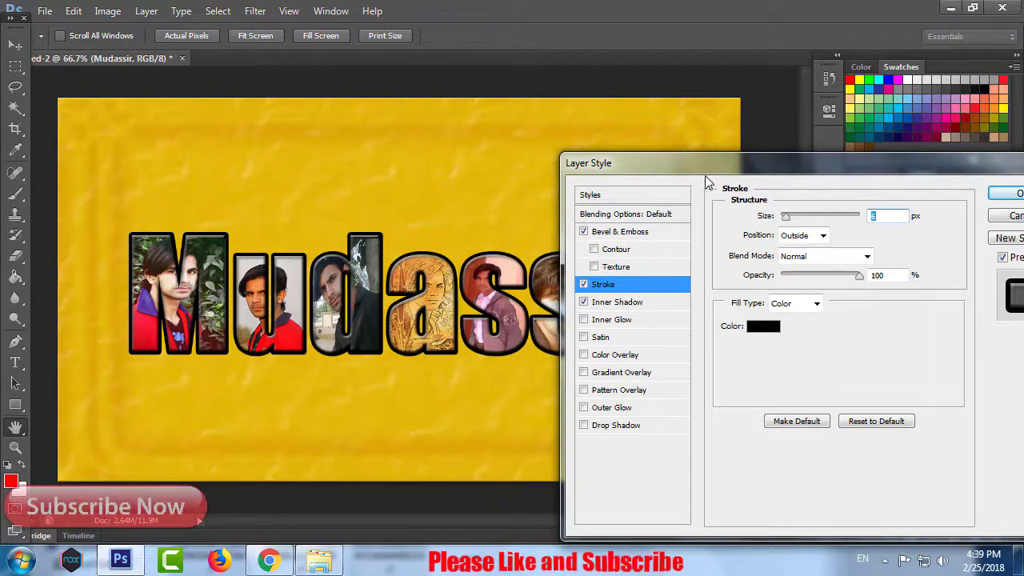
mouse_move(713, 164)
left_mouse_down()
mouse_move(317, 440)
mouse_move(345, 263)
mouse_move(342, 107)
left_mouse_up()
left_click(634, 140)
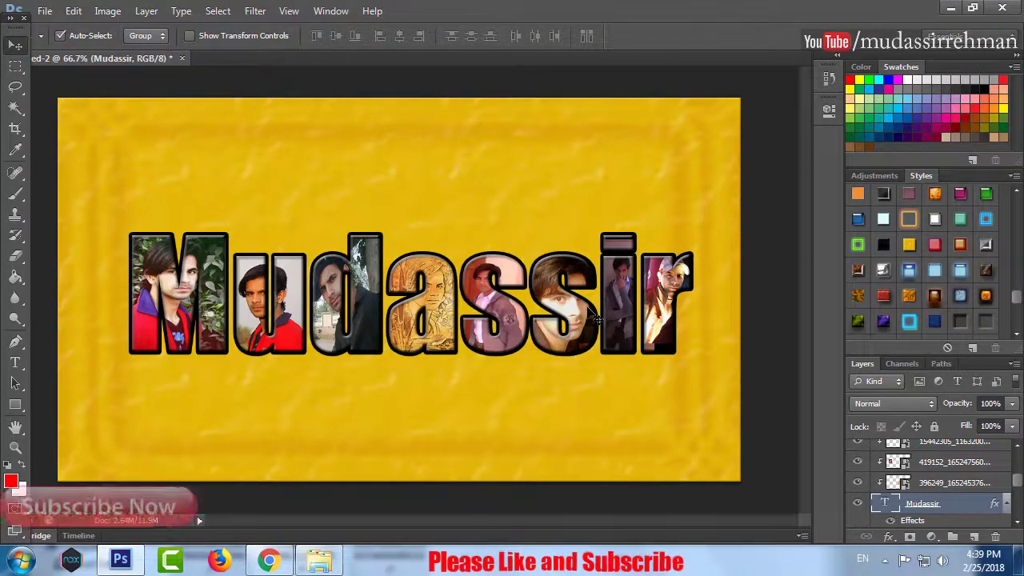
Save the design as the JPEG Untitled-2.jpg with default quality, then minimise Photoshop
key("ctrl+s")
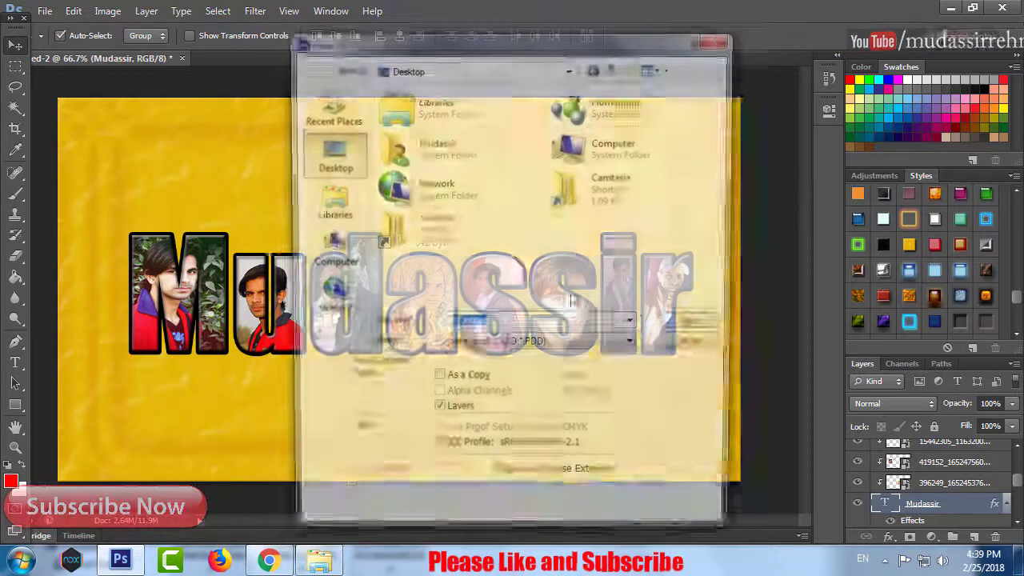
left_click(527, 347)
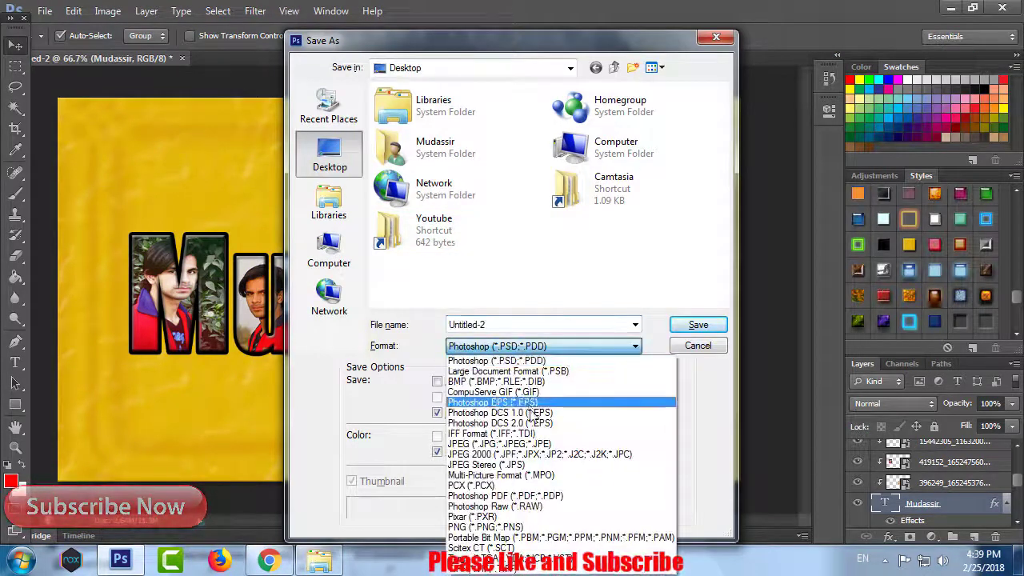
left_click(554, 447)
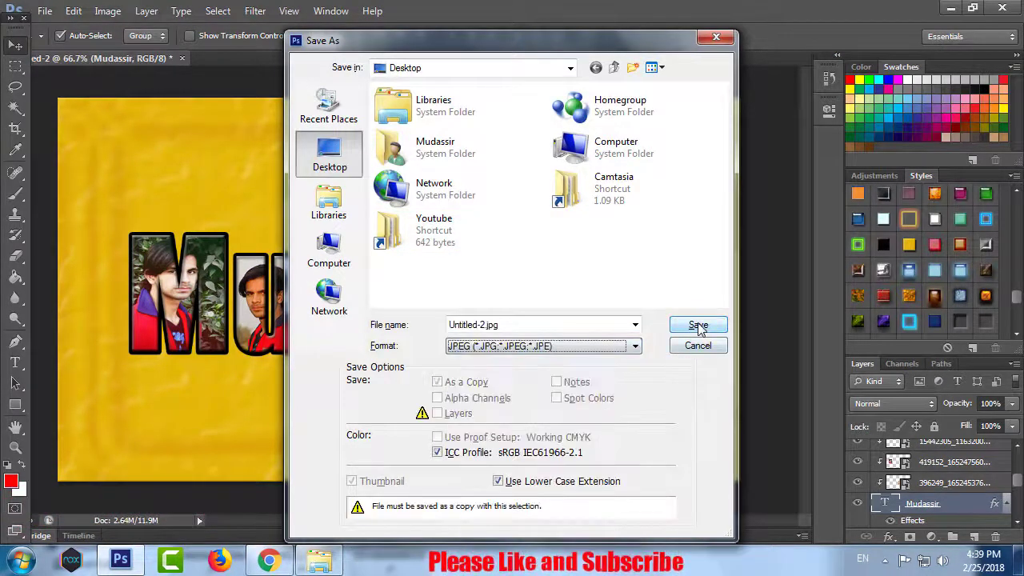
left_click(698, 326)
left_click(628, 214)
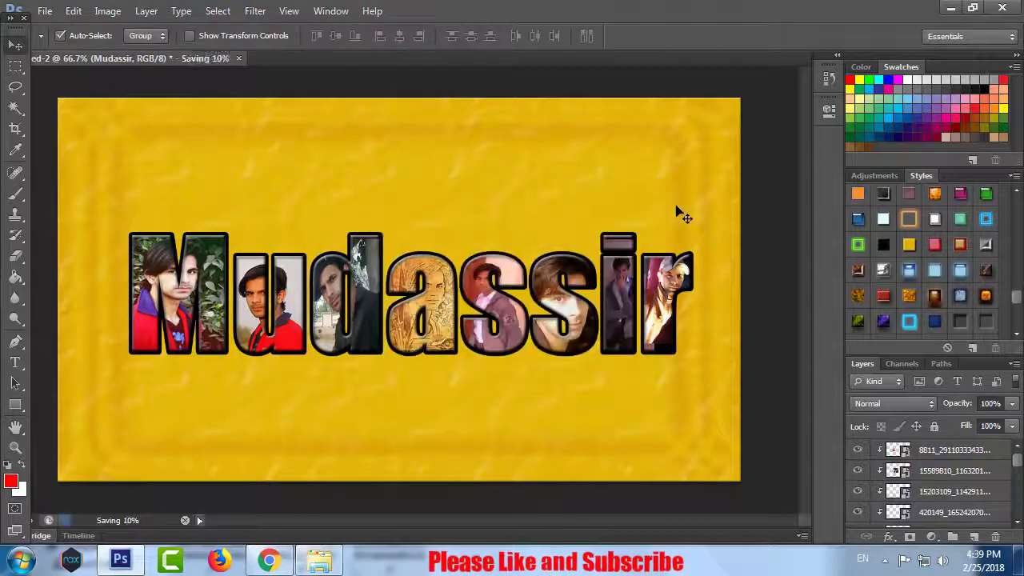
left_click(951, 9)
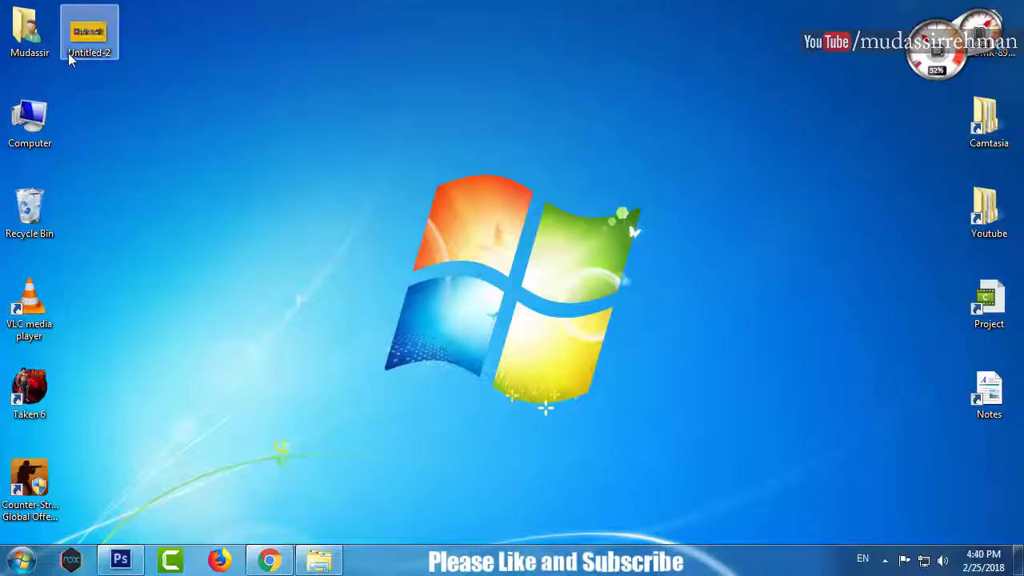
Preview Untitled-2.jpg in Windows Photo Viewer, close it and return to Photoshop
double_click(90, 49)
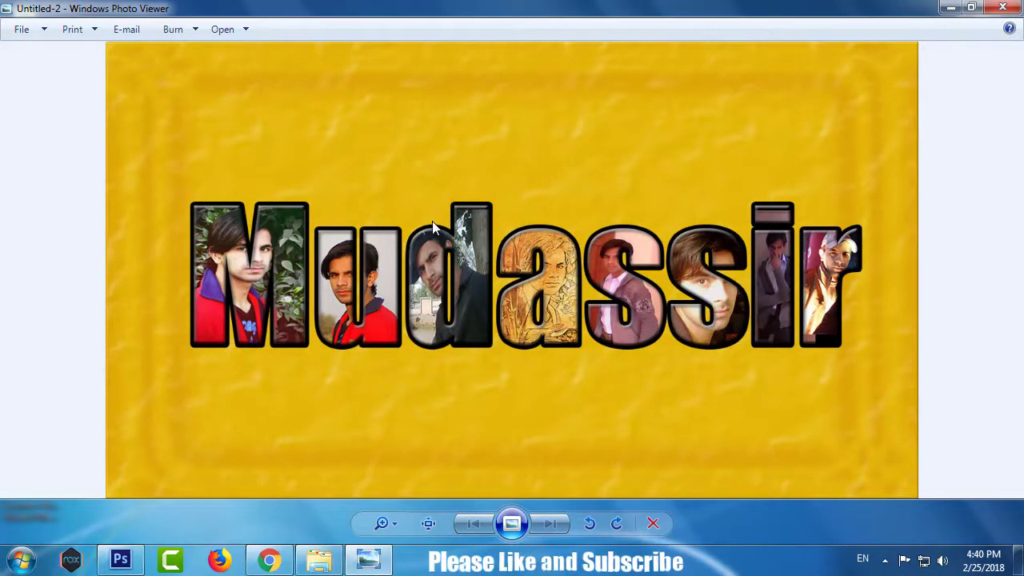
left_click(1019, 8)
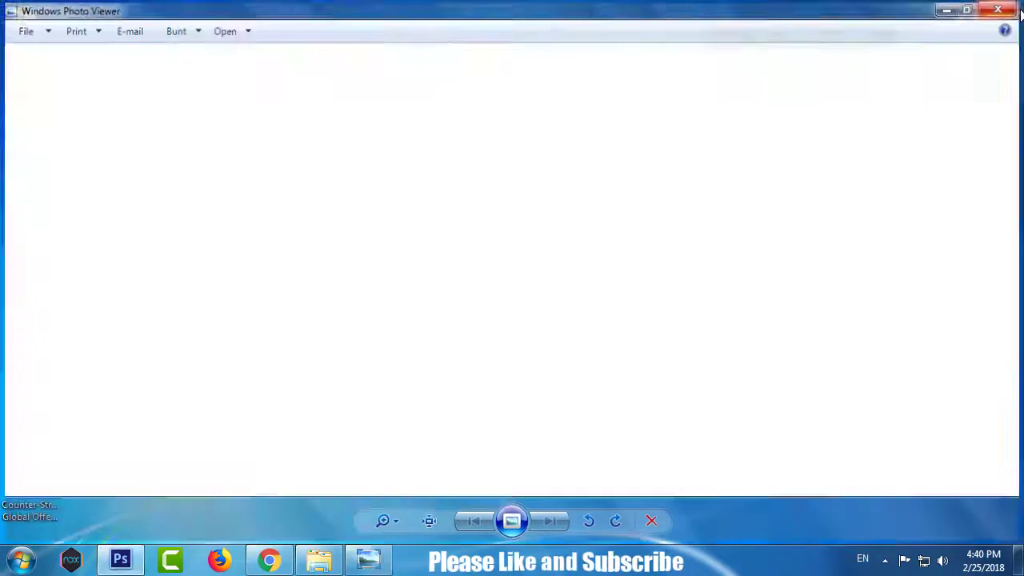
left_click(122, 560)
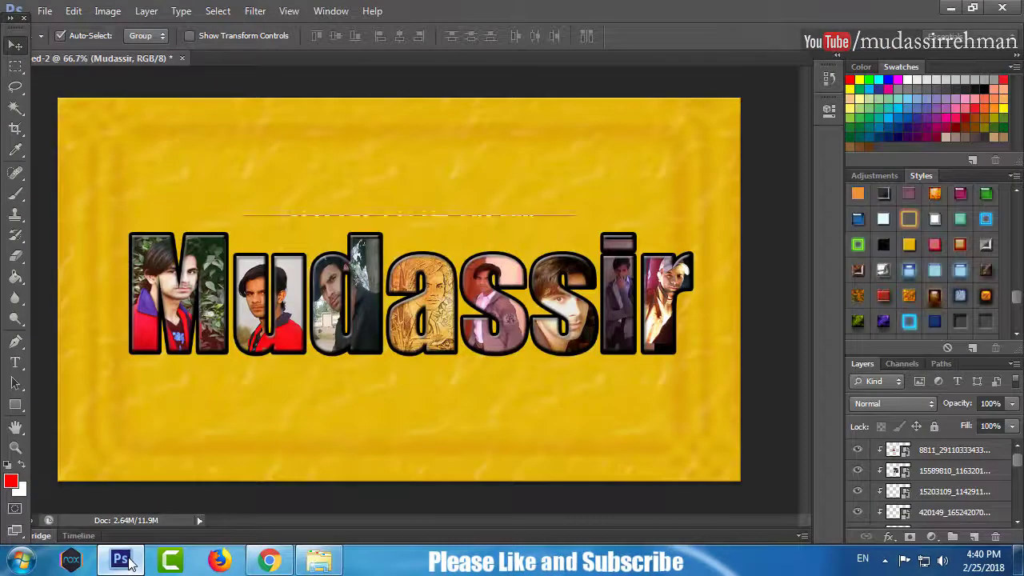